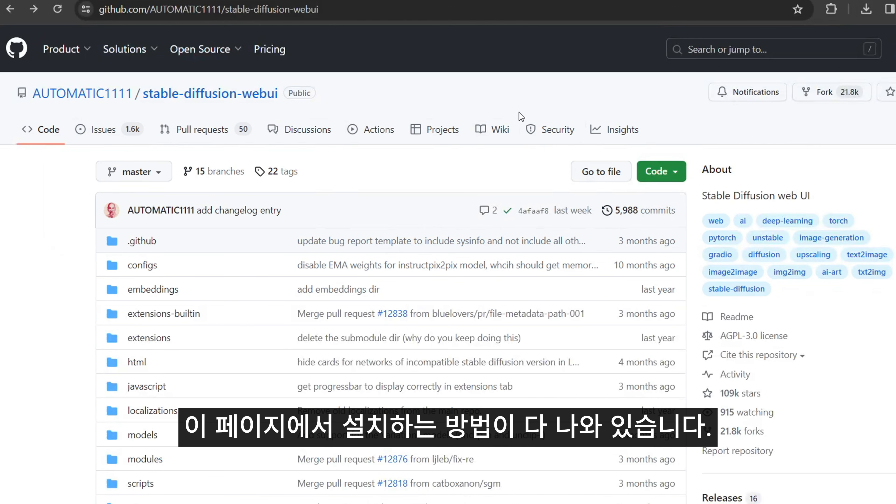
# Step: Examine the README's Automatic Installation on Windows section in the stable-diffusion-webui repository for the required installation steps
pyautogui.scroll(-15, 475, 194)
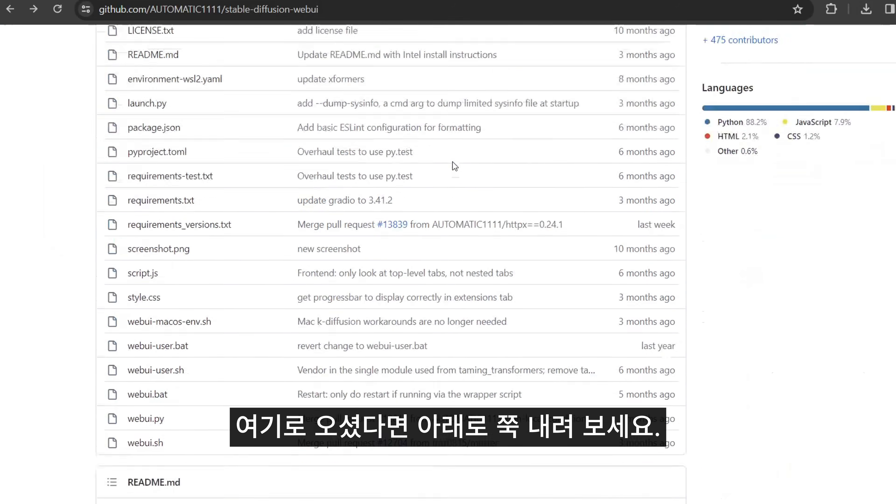
pyautogui.scroll(-20, 454, 166)
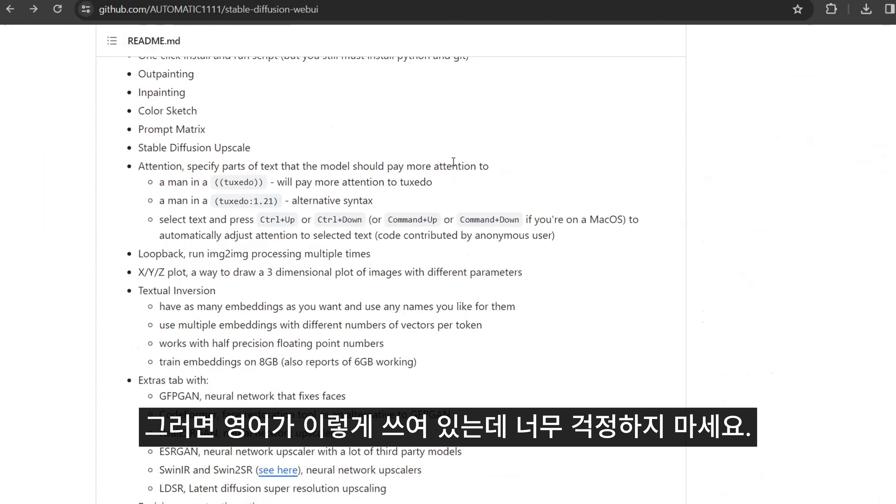
pyautogui.scroll(-8, 453, 162)
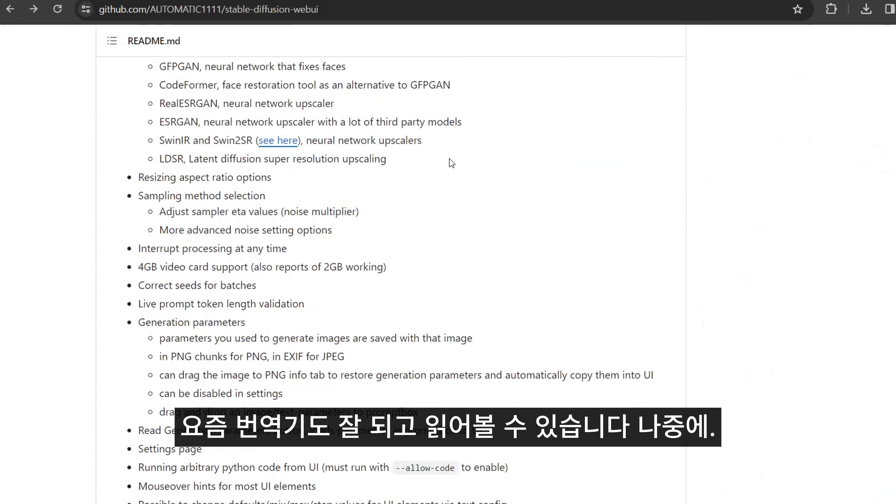
pyautogui.scroll(-5, 451, 163)
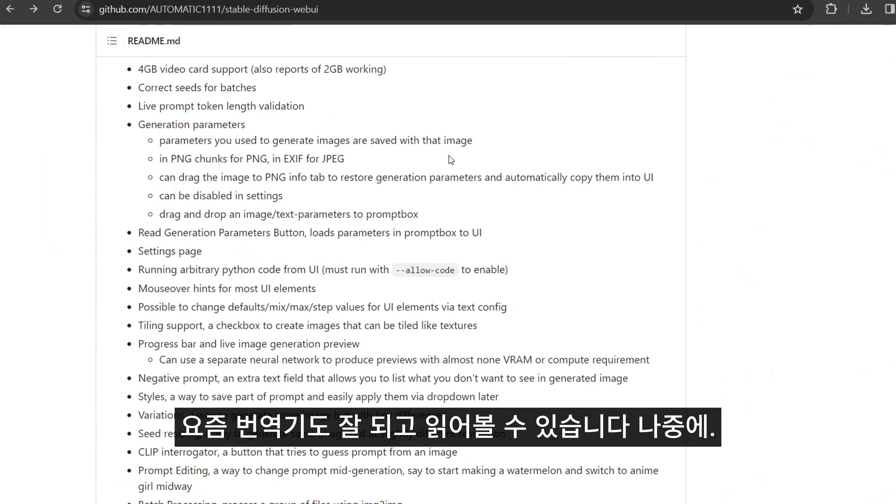
pyautogui.scroll(-15, 450, 158)
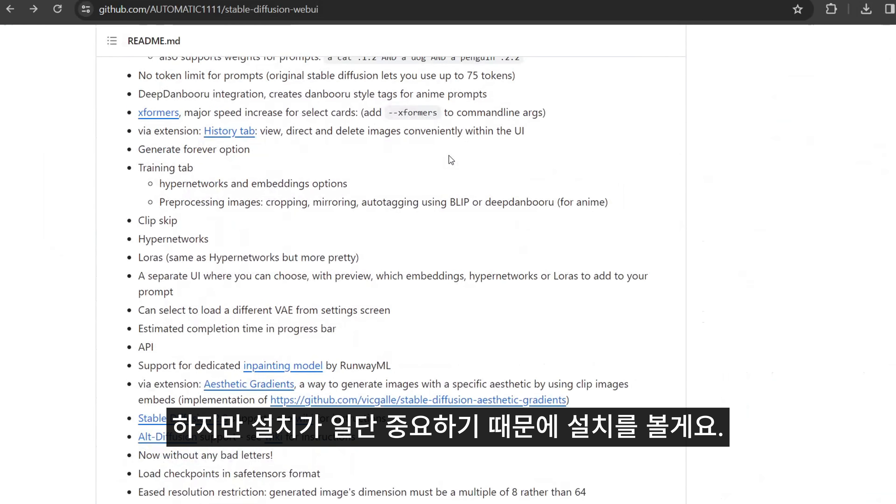
pyautogui.scroll(-13, 451, 158)
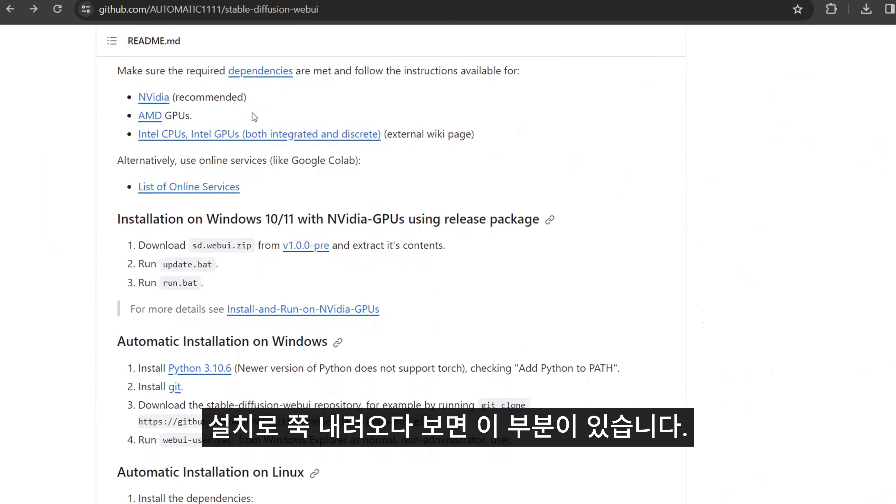
pyautogui.scroll(-3, 324, 214)
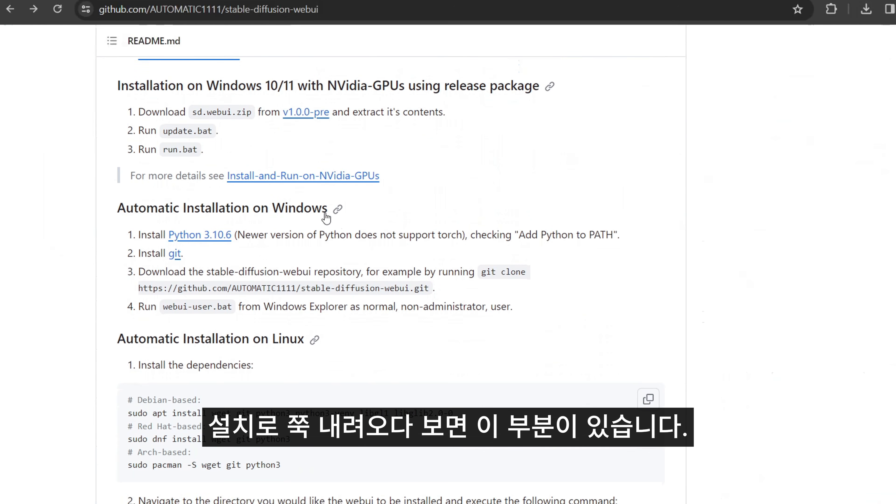
pyautogui.moveTo(115, 208); pyautogui.dragTo(326, 208)
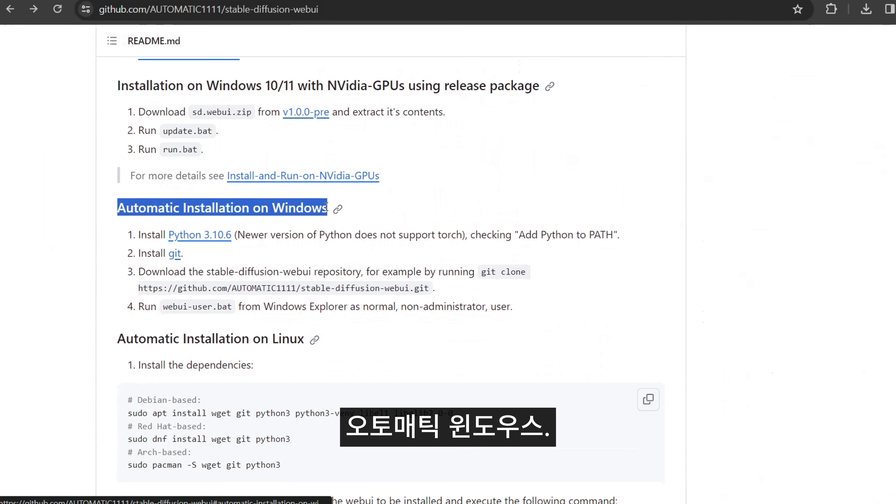
pyautogui.click(517, 212)
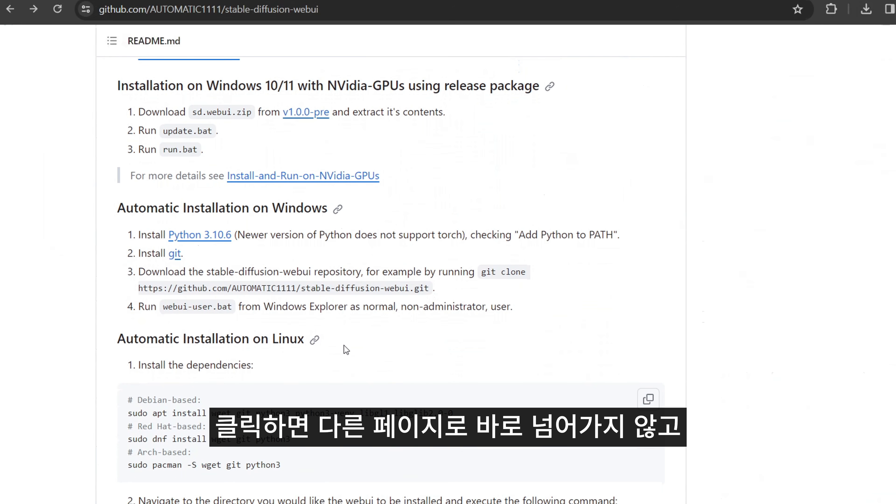
# Step: Open the Python 3.10.6 release page and find the Windows installers in its Files list
pyautogui.click(233, 1)
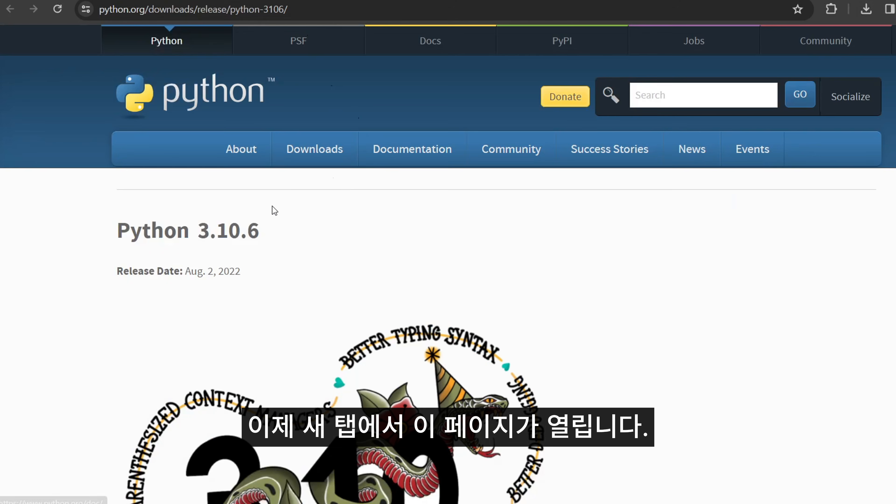
pyautogui.hotkey('ctrl', 'shift', 'Tab')
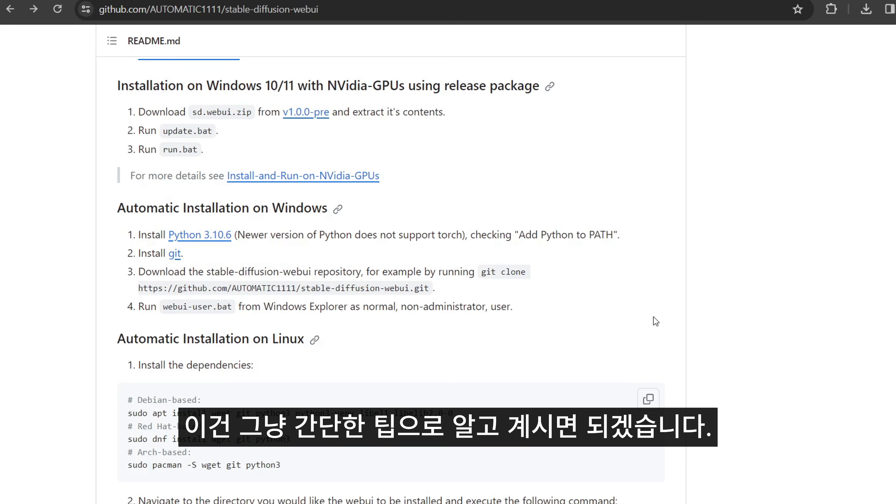
pyautogui.hotkey('ctrl', 'Tab')
pyautogui.scroll(-3, 391, 123)
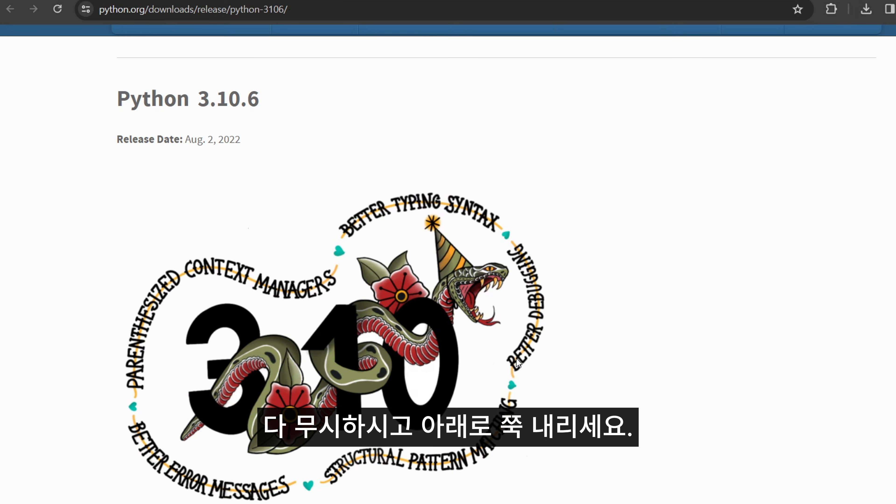
pyautogui.scroll(-15, 651, 247)
pyautogui.scroll(-10, 653, 244)
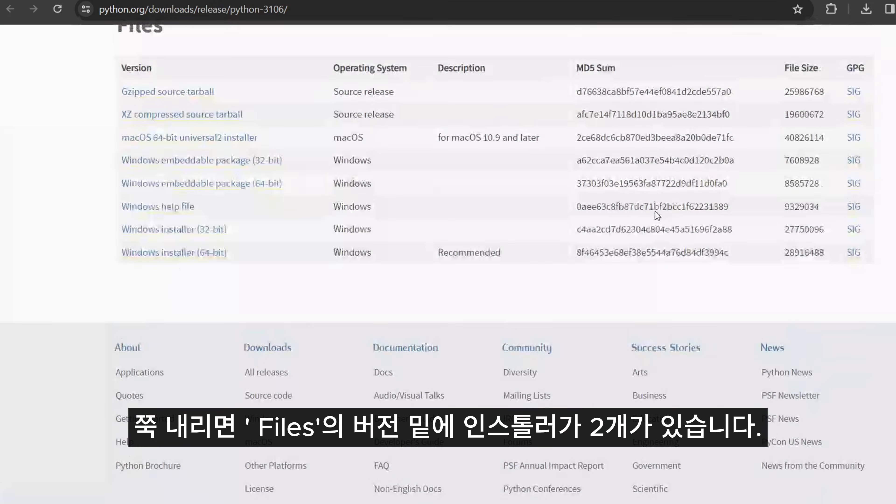
pyautogui.scroll(2, 654, 211)
pyautogui.moveTo(85, 87); pyautogui.dragTo(246, 324)
pyautogui.click(253, 332)
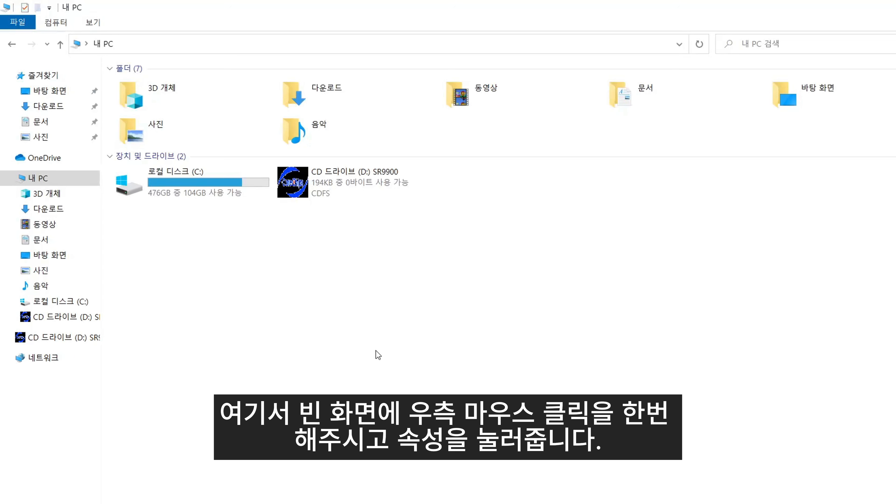
# Step: Open the PC's system properties to check whether Windows is 32-bit or 64-bit
pyautogui.rightClick(409, 298)
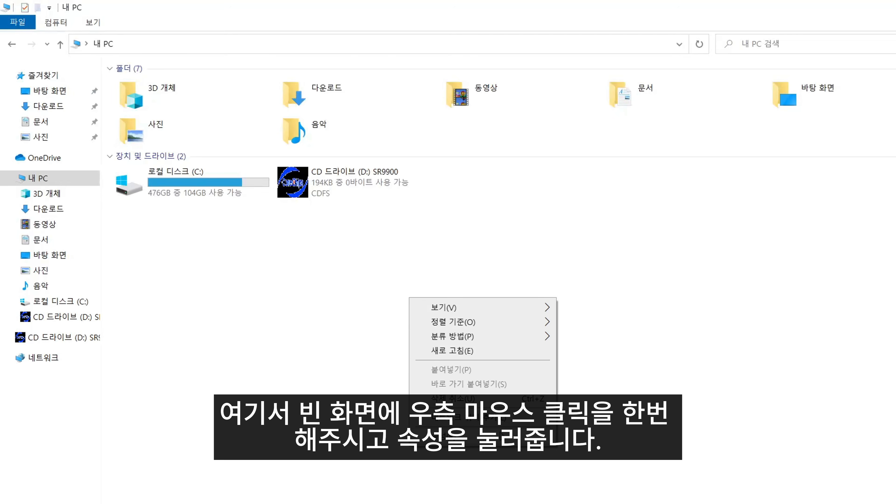
pyautogui.click(485, 434)
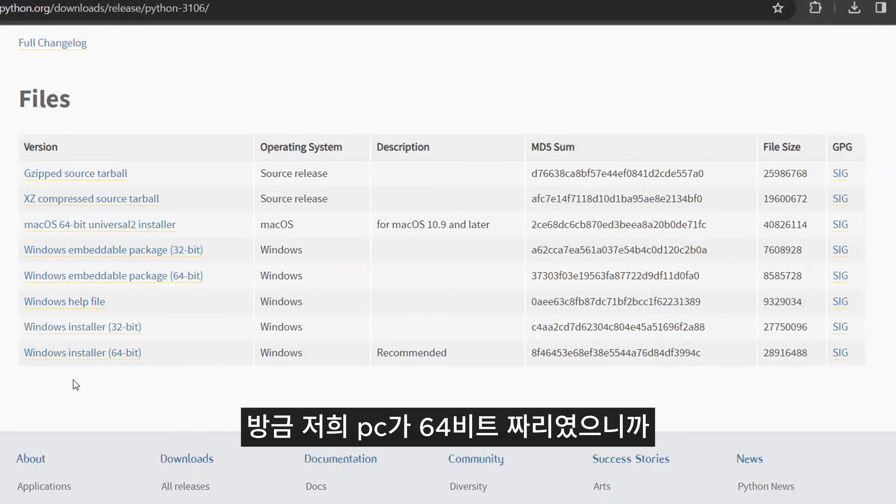
# Step: Download the 64-bit Windows installer of Python 3.10.6 and save it under the suggested file name
pyautogui.click(118, 356)
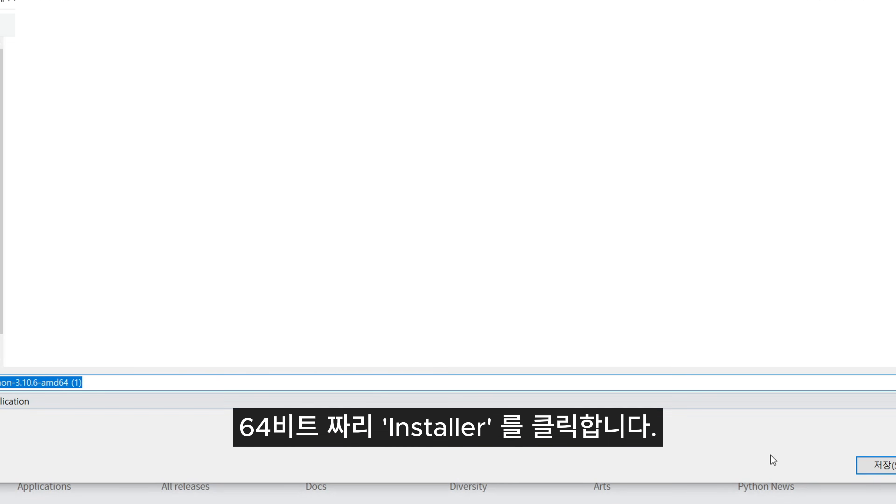
pyautogui.click(881, 466)
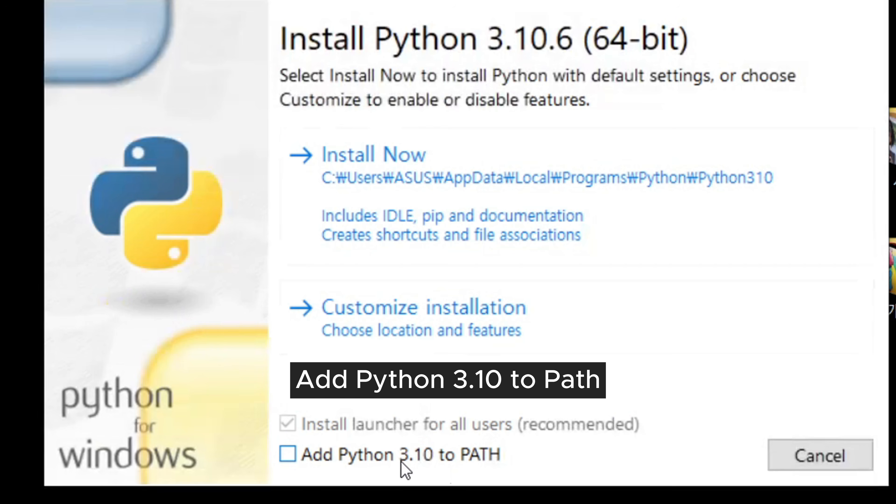
# Step: Enable adding Python 3.10 to PATH, choose a customized installation and accept all the preselected optional features
pyautogui.click(293, 462)
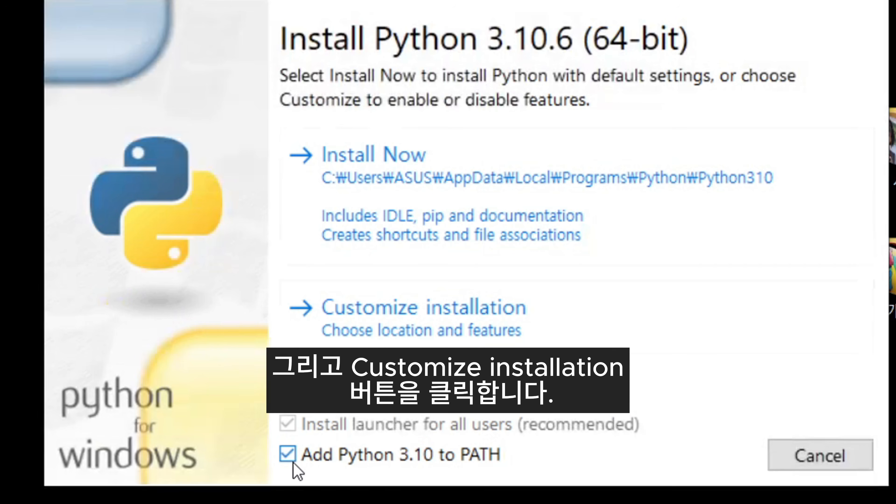
pyautogui.click(441, 345)
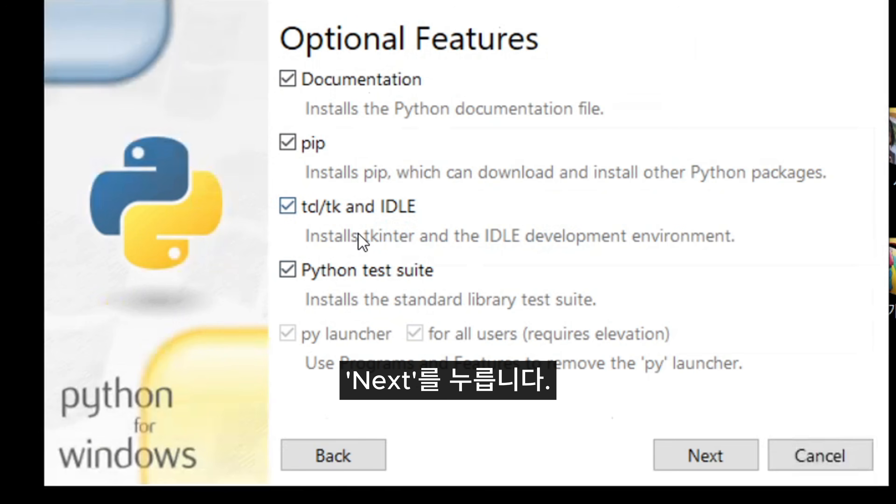
pyautogui.click(681, 464)
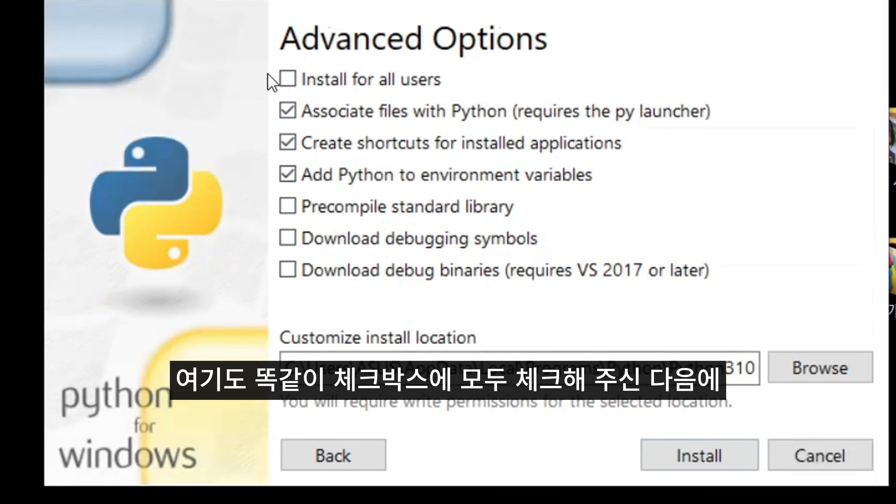
# Step: Enable all-users installation, standard library precompilation, debugging symbols and debug binaries, then start the Python installation and allow the device changes
pyautogui.click(287, 79)
pyautogui.click(288, 206)
pyautogui.click(288, 238)
pyautogui.click(299, 270)
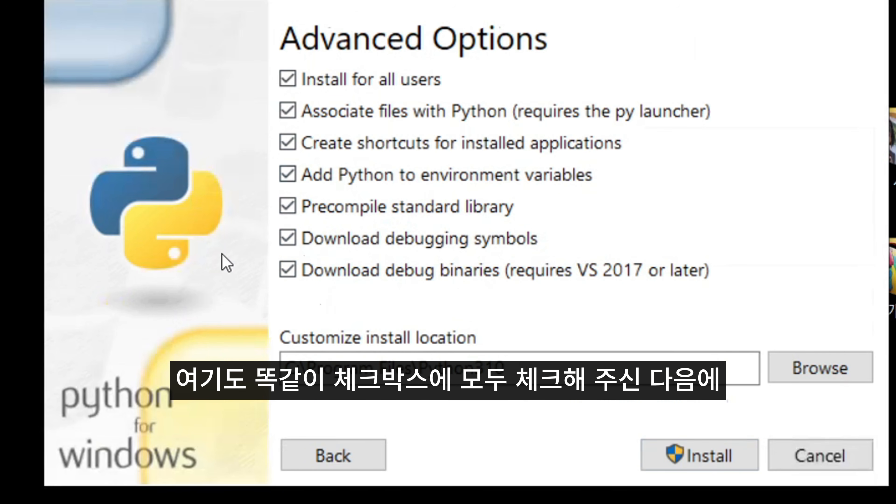
pyautogui.click(704, 469)
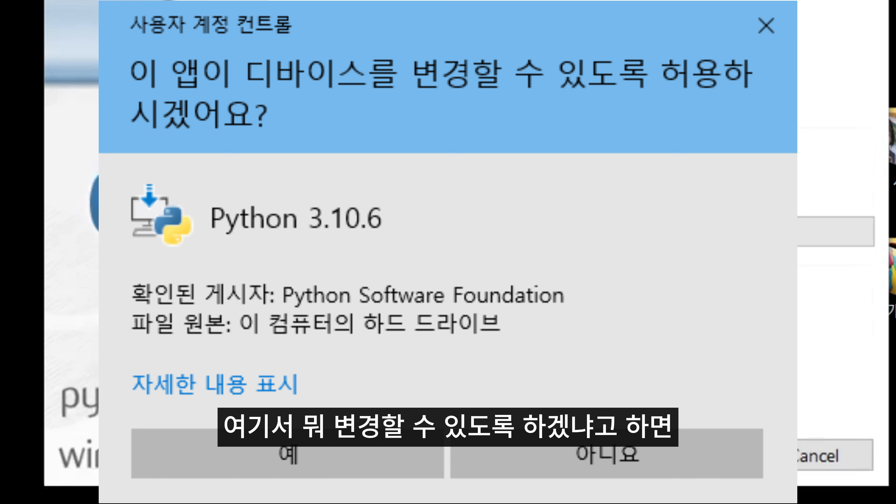
pyautogui.click(288, 454)
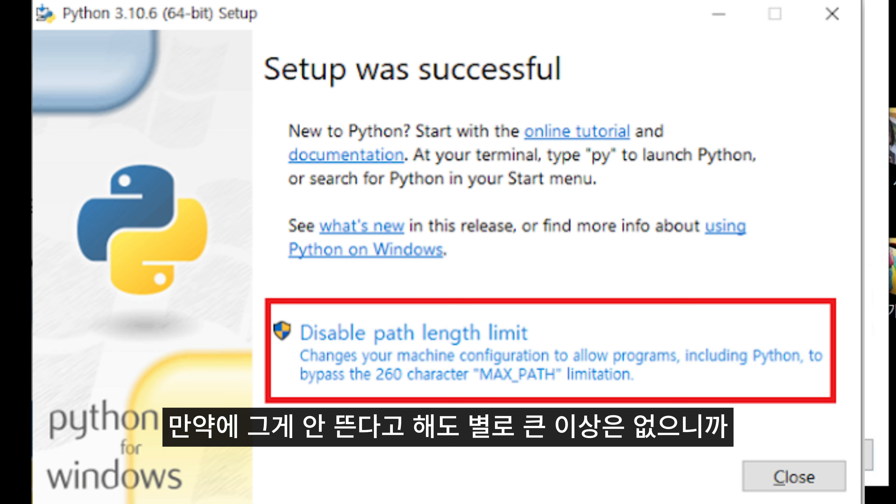
# Step: Close the finished Python setup and the Python release page, returning to the stable-diffusion-webui README
pyautogui.click(293, 388)
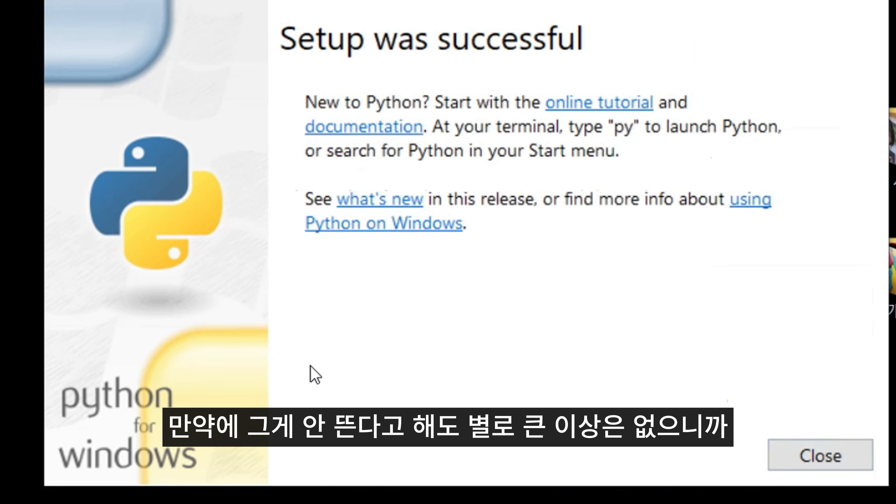
pyautogui.click(822, 455)
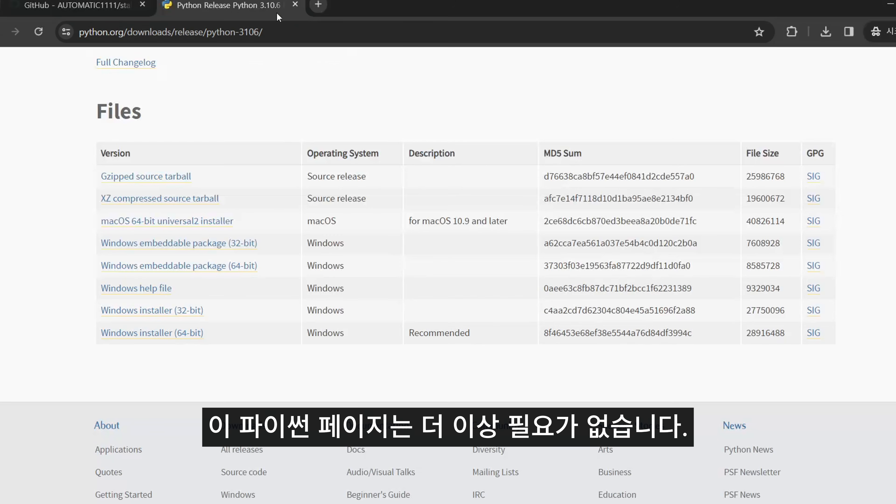
pyautogui.click(295, 5)
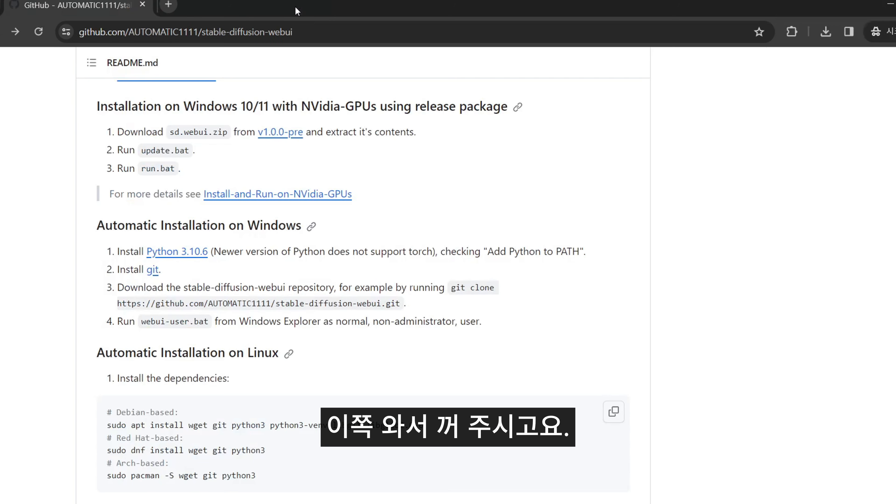
# Step: Open the git link from the README's Windows installation steps in a new tab and switch to it
pyautogui.moveTo(167, 272)
pyautogui.mouseDown()
pyautogui.moveTo(117, 269)
pyautogui.moveTo(153, 271)
pyautogui.mouseUp()
pyautogui.click(210, 283)
pyautogui.click(188, 276)
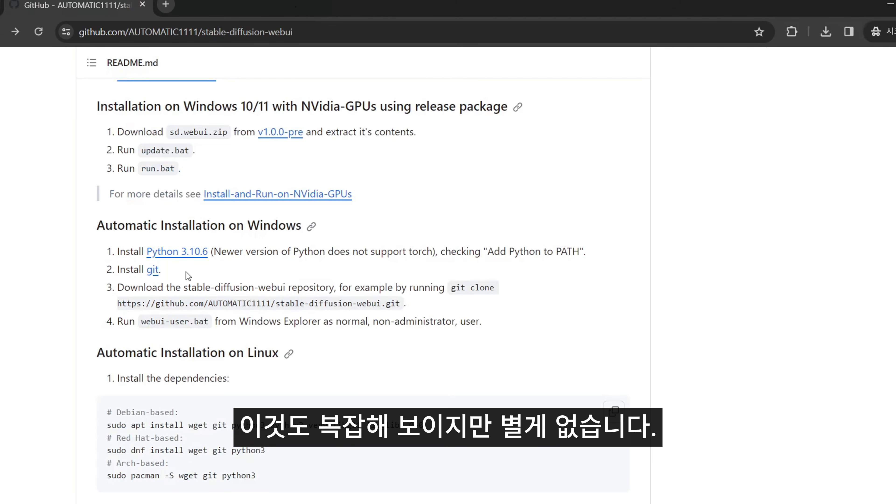
pyautogui.keyDown('ctrl'); pyautogui.click(153, 270); pyautogui.keyUp('ctrl')
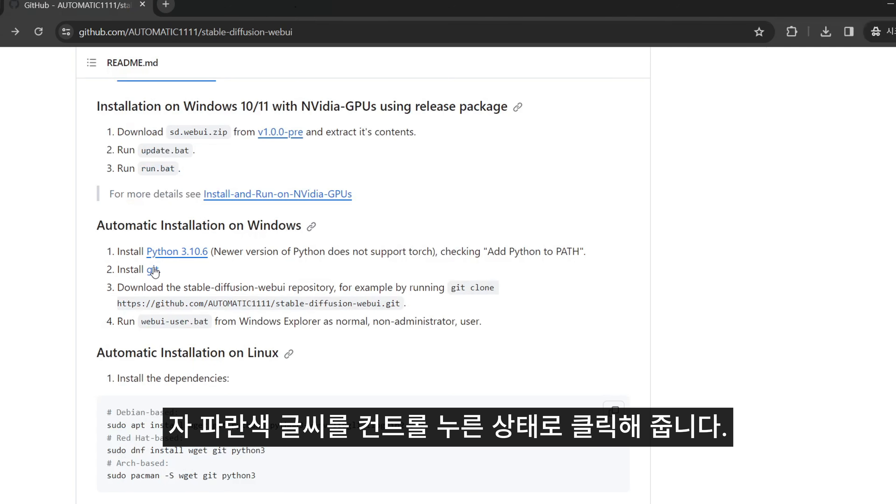
pyautogui.hotkey('ctrl', 'Tab')
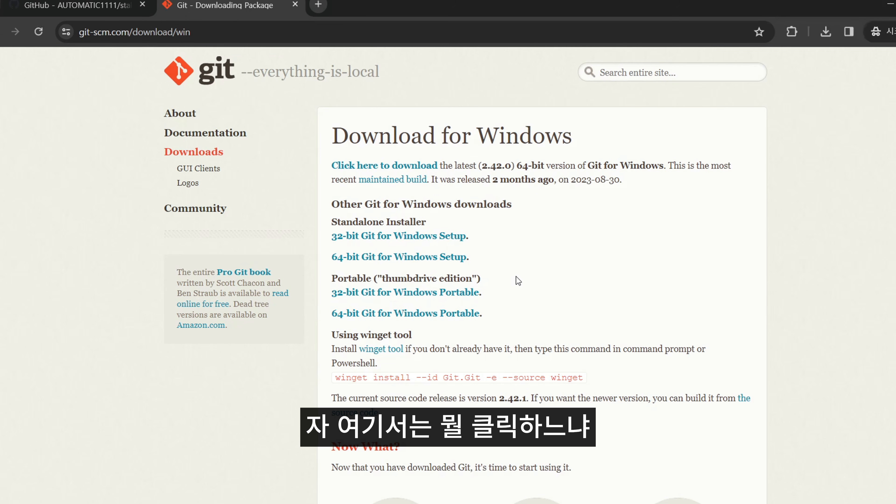
# Step: Download the standalone 64-bit Git for Windows Setup and save the installer
pyautogui.moveTo(328, 221); pyautogui.dragTo(429, 223)
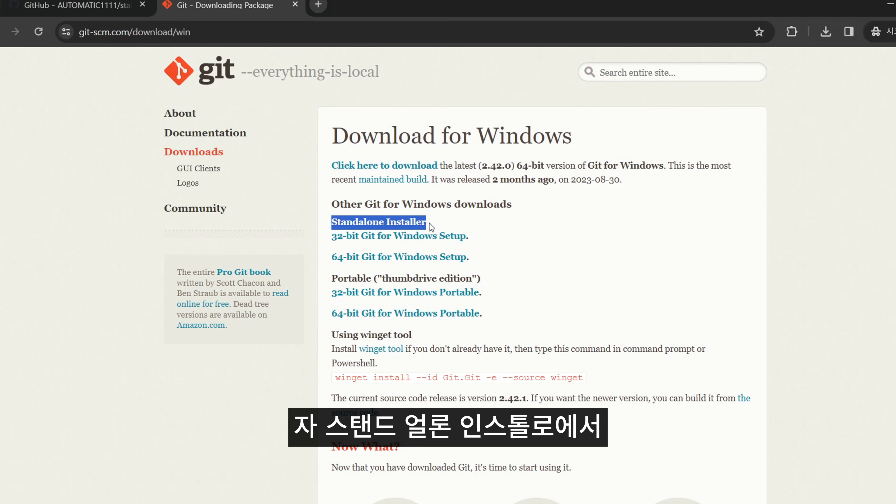
pyautogui.click(483, 267)
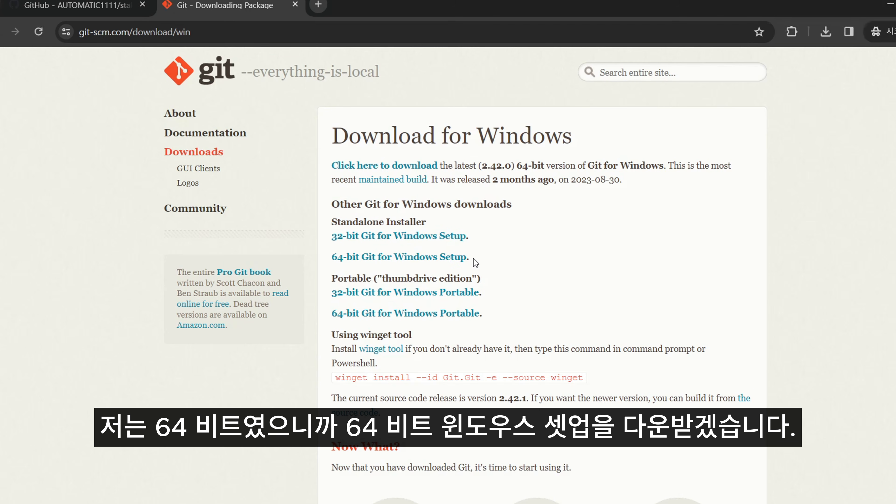
pyautogui.click(447, 264)
pyautogui.click(824, 421)
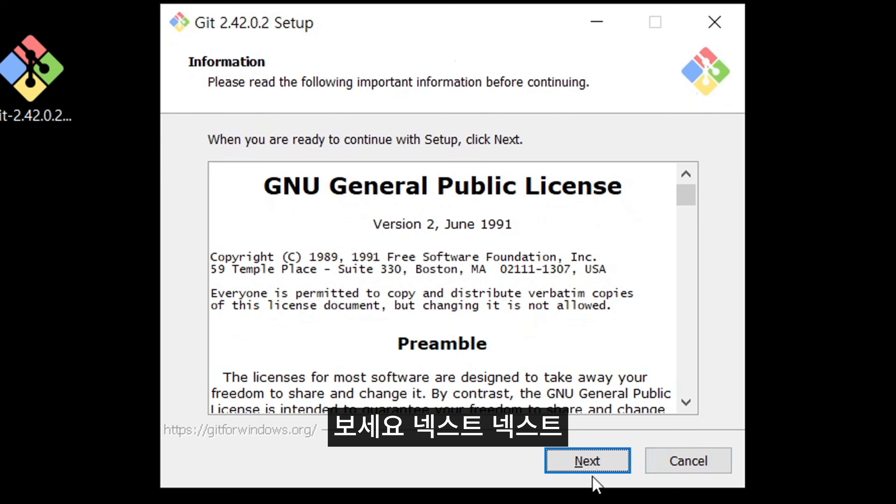
# Step: Accept the Git license, confirm installation into the existing C:\Program Files\Git folder, and keep the default setup choices up to initial branch naming
pyautogui.click(587, 461)
pyautogui.click(587, 460)
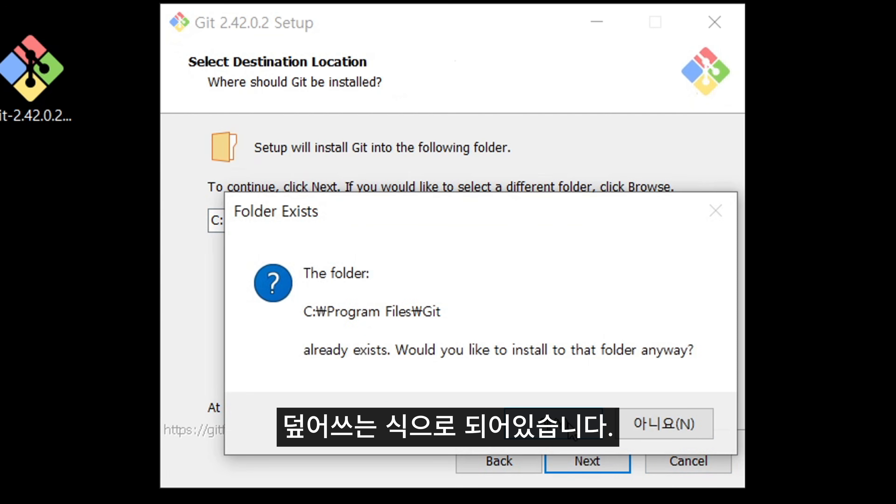
pyautogui.click(572, 433)
pyautogui.click(613, 461)
pyautogui.click(613, 461)
pyautogui.click(615, 462)
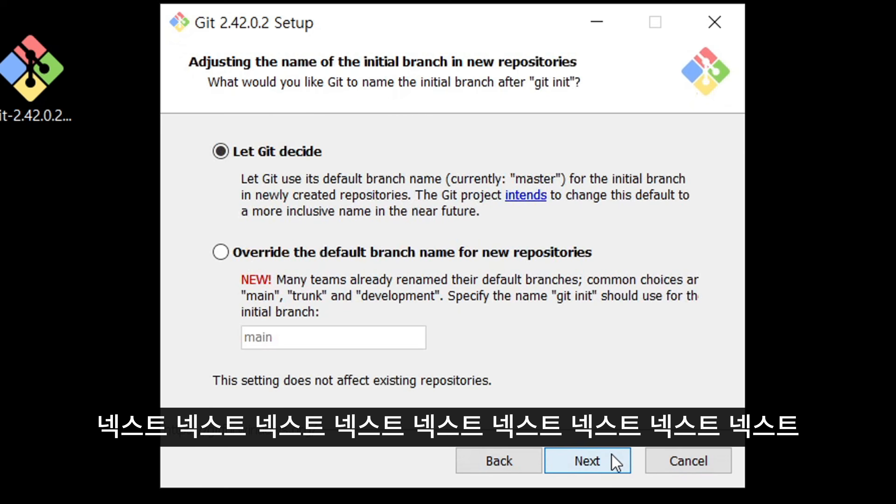
# Step: Let Git decide the initial branch name, keep Windows-style checkout with Unix-style commit line endings, and accept the default choices on the other setup pages
pyautogui.click(617, 462)
pyautogui.click(614, 468)
pyautogui.click(607, 470)
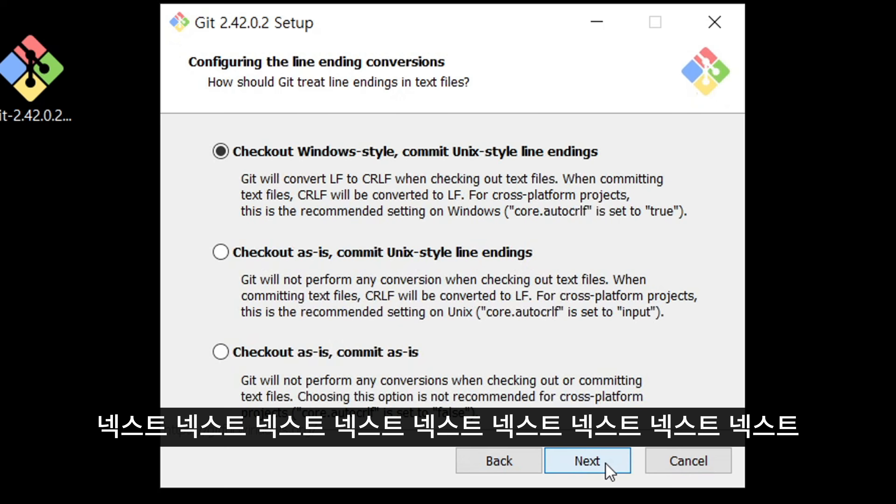
pyautogui.click(609, 470)
pyautogui.click(609, 470)
pyautogui.click(607, 470)
pyautogui.click(606, 470)
pyautogui.click(608, 471)
pyautogui.click(609, 472)
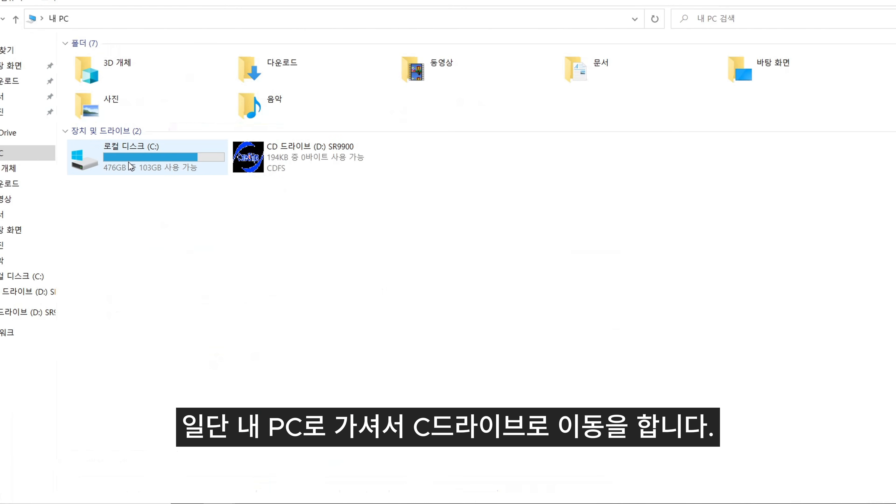
# Step: Go to the local C: drive in File Explorer and open a Command Prompt at its root with cmd
pyautogui.doubleClick(128, 157)
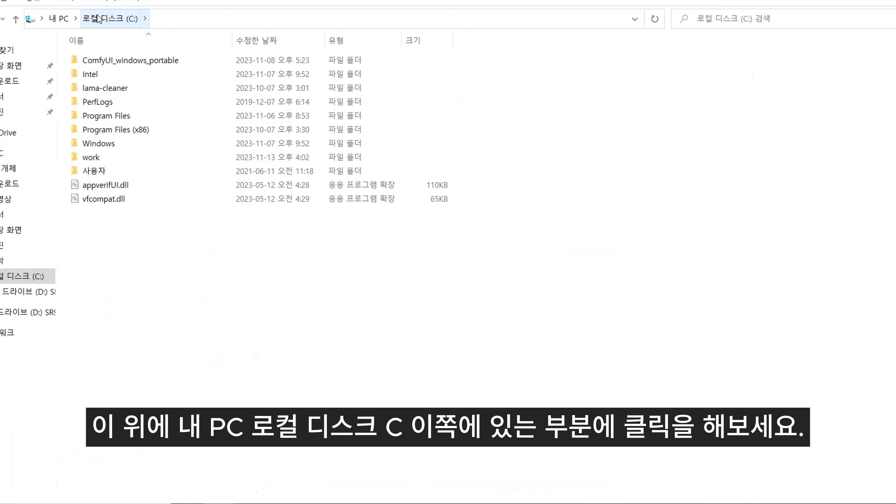
pyautogui.click(183, 23)
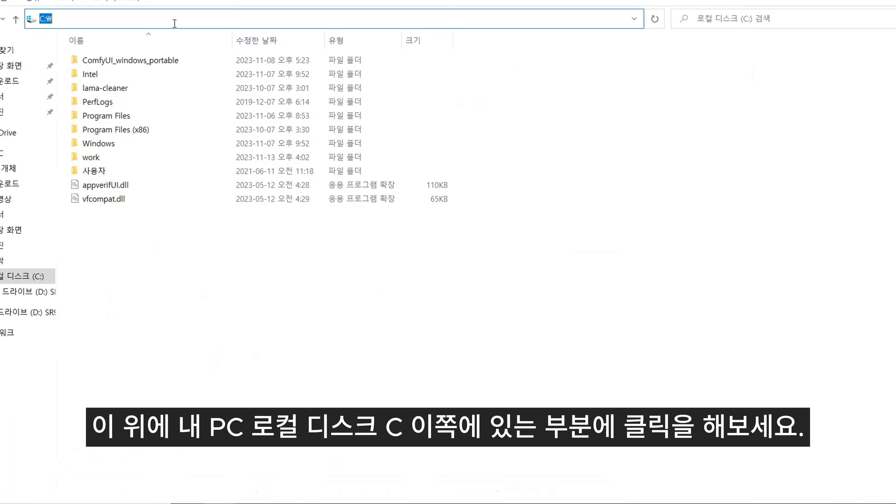
pyautogui.write('dkfjsdlkfjskdlfjldskfjlds')
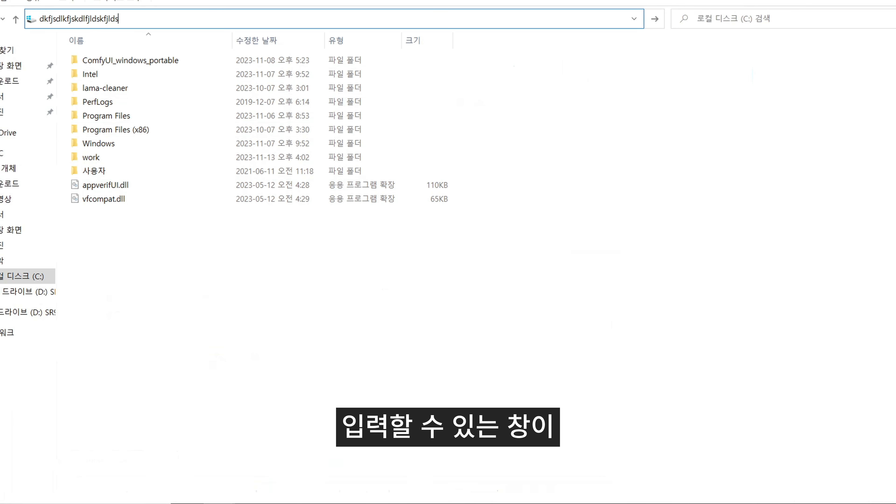
pyautogui.hotkey('ctrl', 'a')
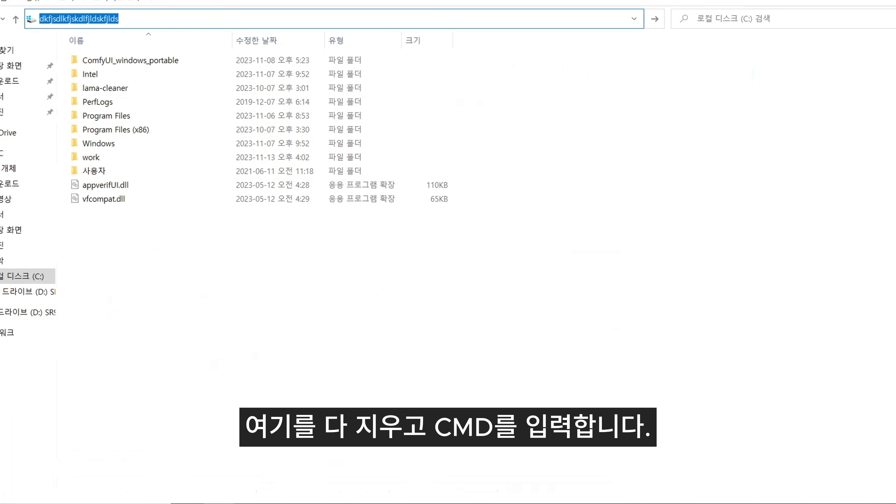
pyautogui.write('cmd')
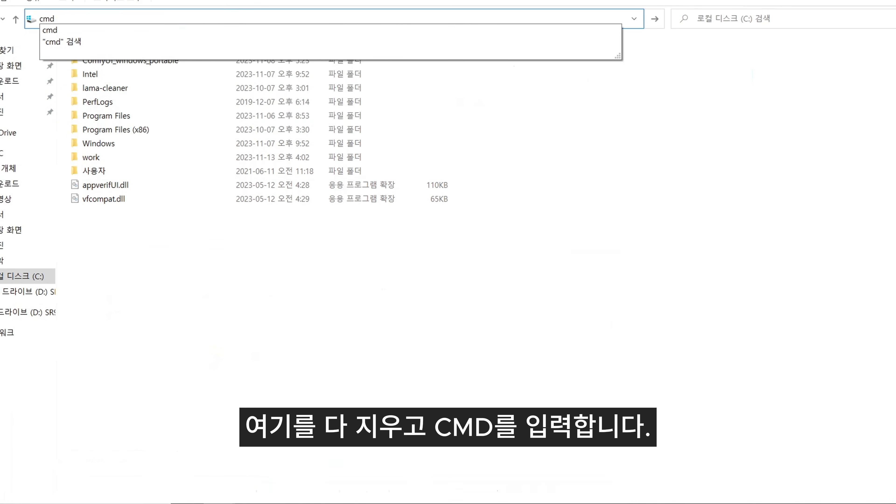
pyautogui.press('Return')
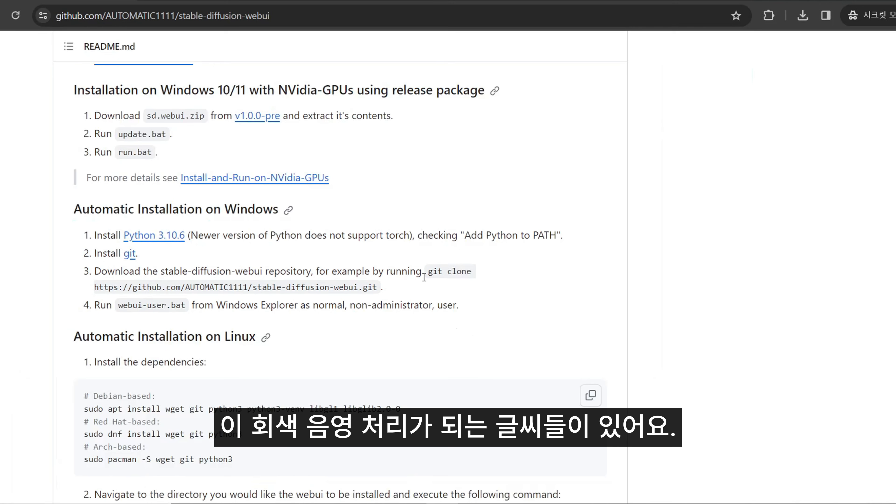
# Step: Copy the full git clone command, without its trailing period, from step 3 of the README's Automatic Installation on Windows section
pyautogui.moveTo(426, 277); pyautogui.dragTo(474, 276)
pyautogui.click(384, 297)
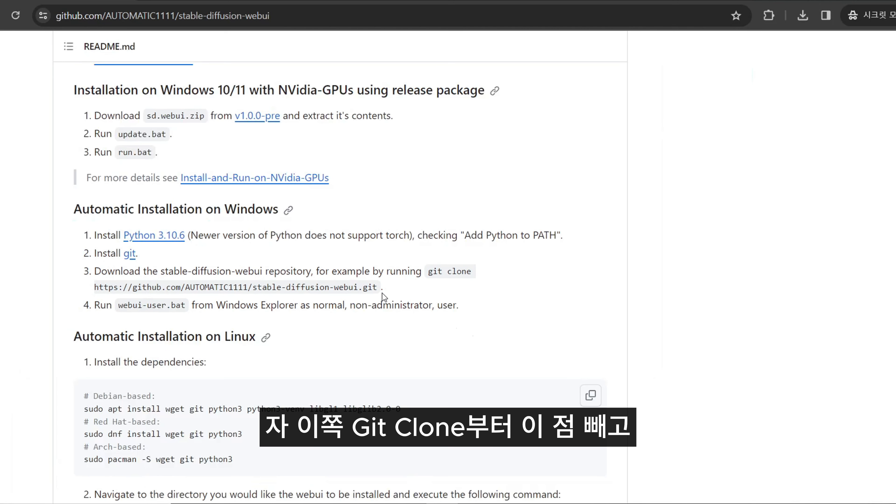
pyautogui.moveTo(378, 287); pyautogui.dragTo(428, 275)
pyautogui.hotkey('ctrl', 'c')
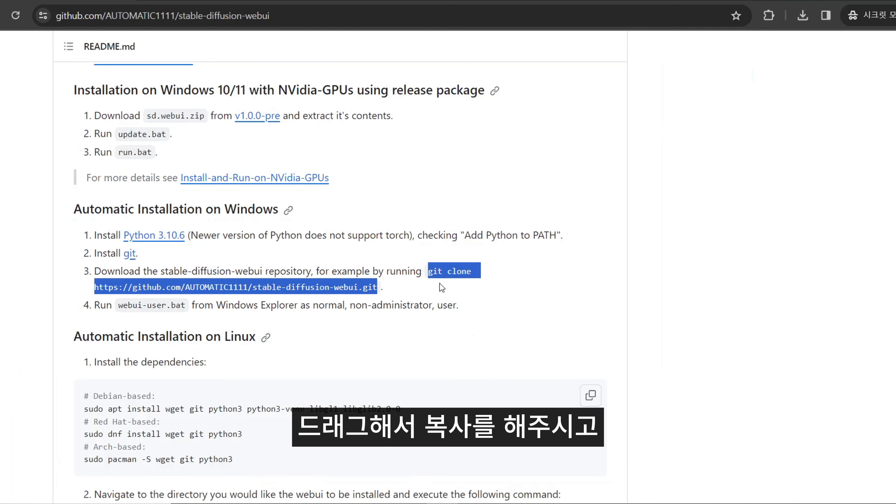
pyautogui.hotkey('alt', 'Tab')
pyautogui.click(113, 137)
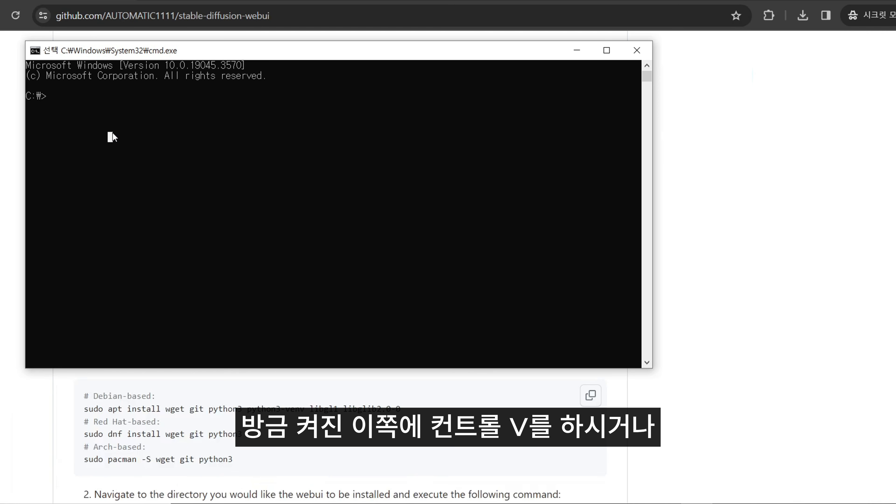
pyautogui.click(87, 110)
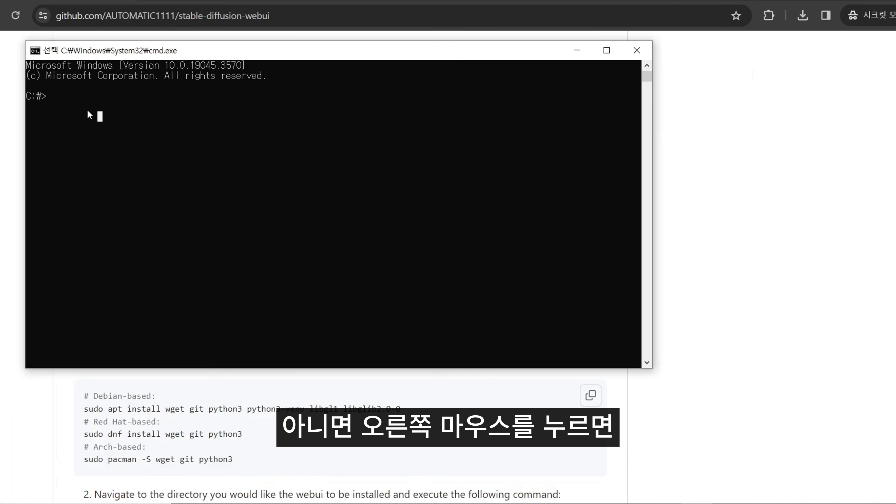
pyautogui.rightClick(88, 112)
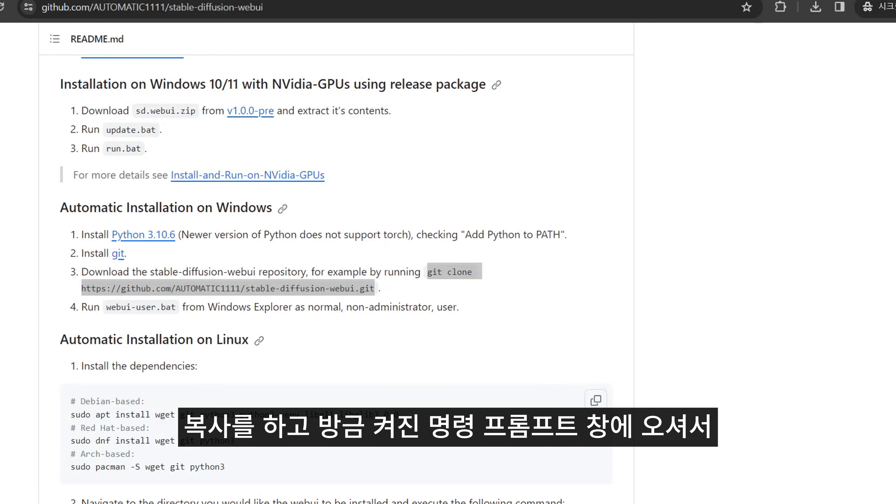
pyautogui.hotkey('alt', 'Tab')
pyautogui.click(56, 98)
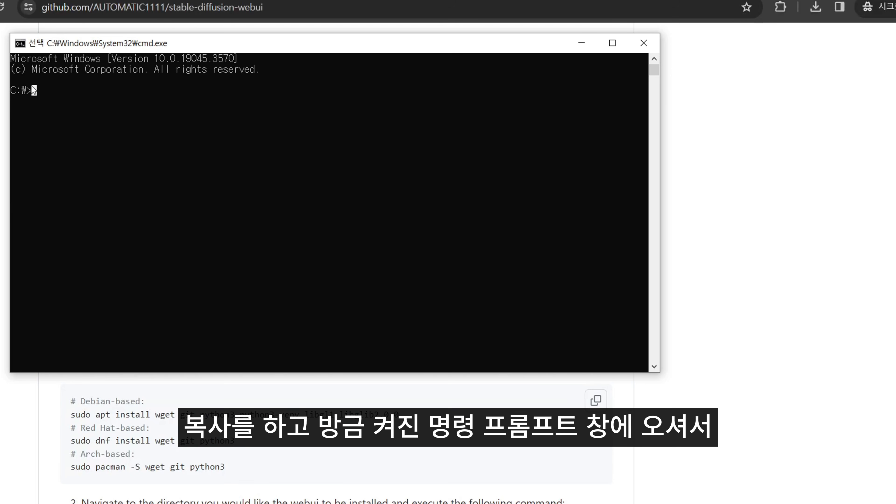
pyautogui.hotkey('ctrl', 'v')
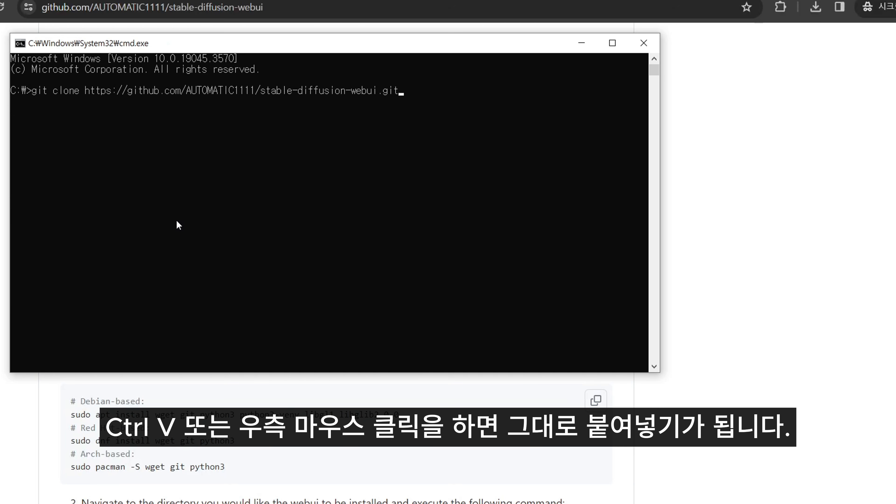
pyautogui.press('Return')
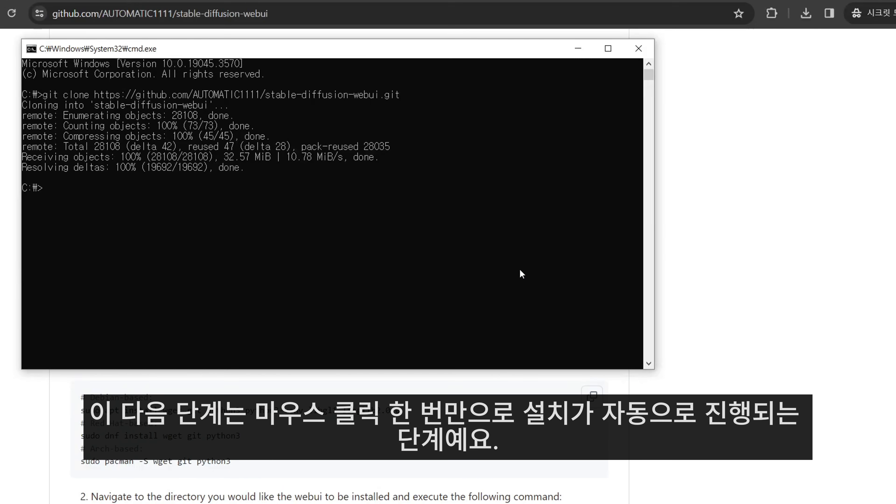
# Step: Switch to File Explorer and open the newly cloned stable-diffusion-webui folder on the C: drive
pyautogui.click(702, 234)
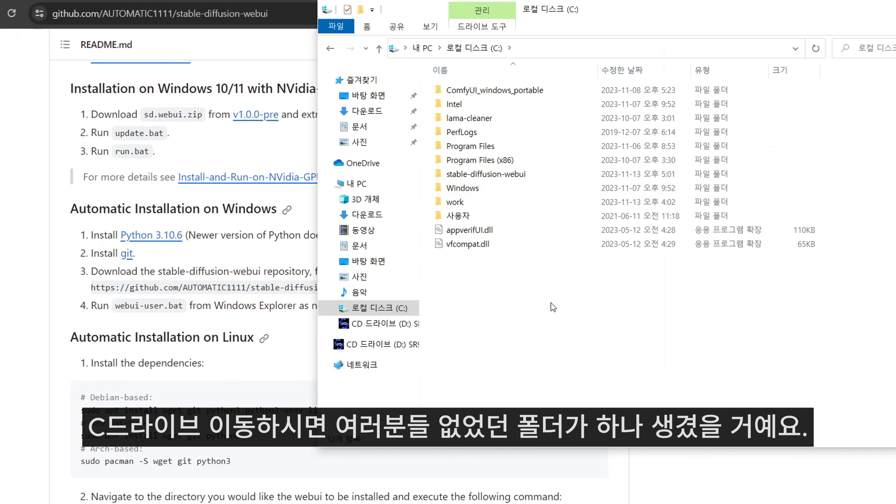
pyautogui.click(521, 178)
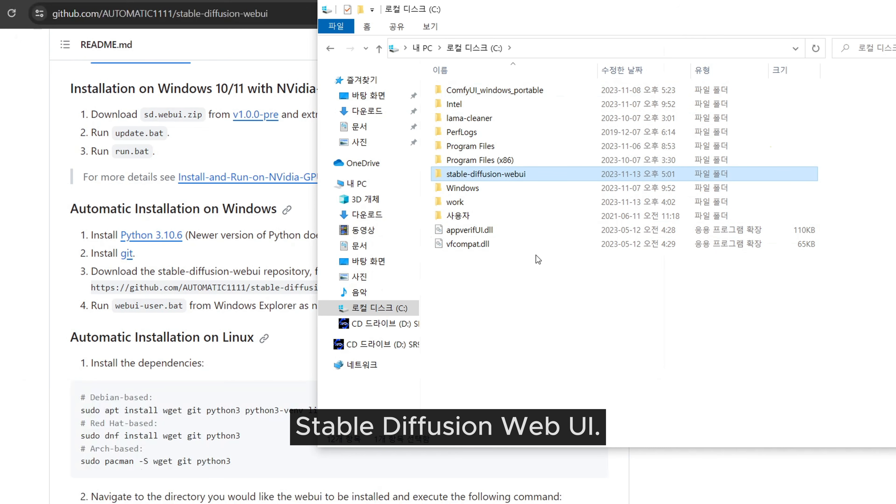
pyautogui.press('Return')
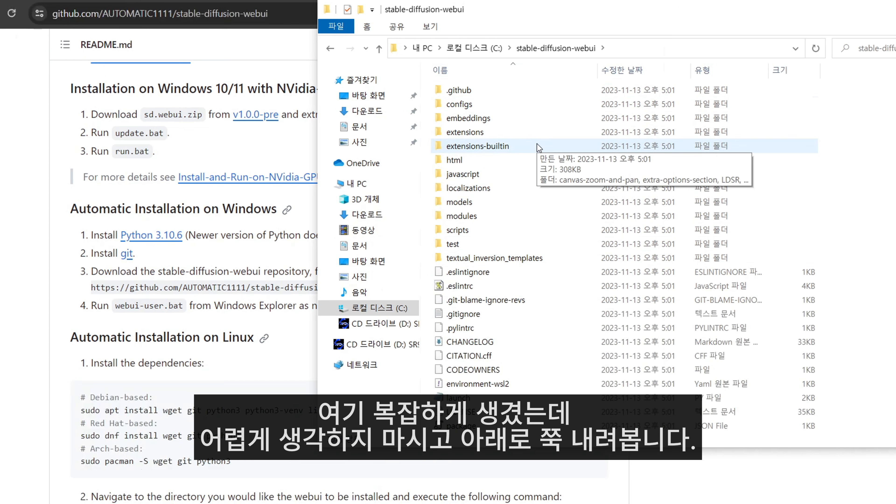
# Step: Run the webui-user Windows batch file to start the automatic web UI installation
pyautogui.scroll(-3, 686, 156)
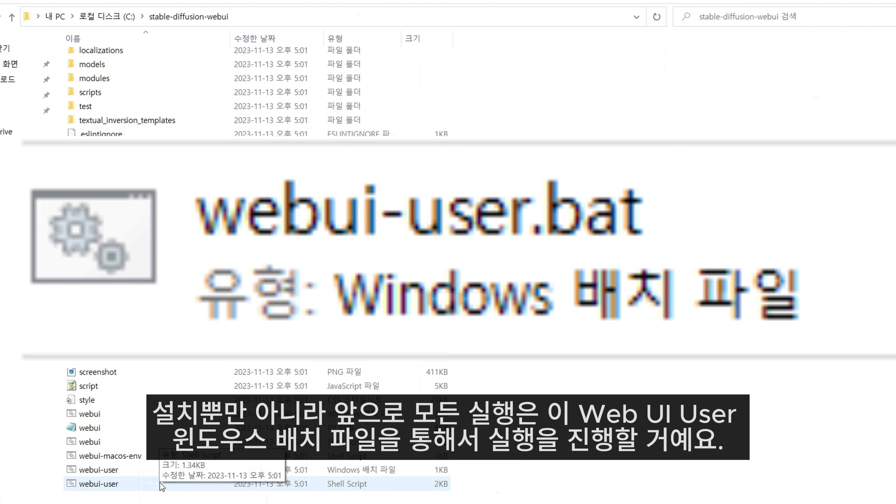
pyautogui.click(129, 471)
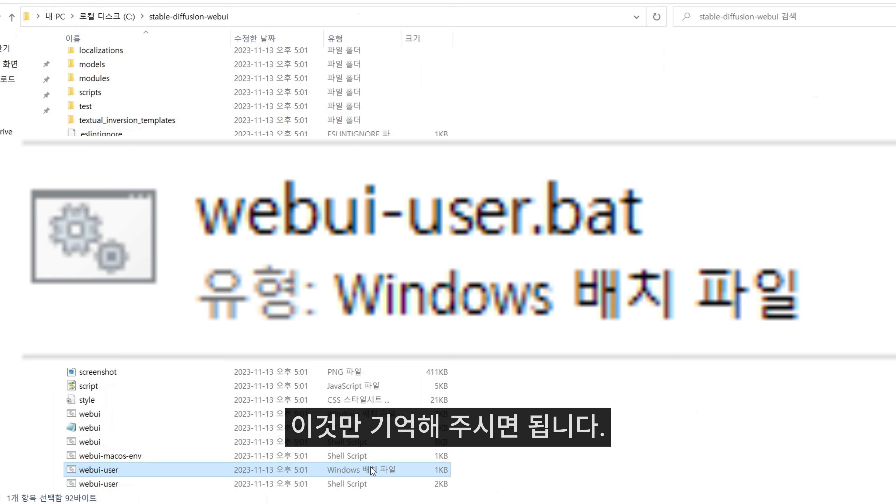
pyautogui.doubleClick(371, 467)
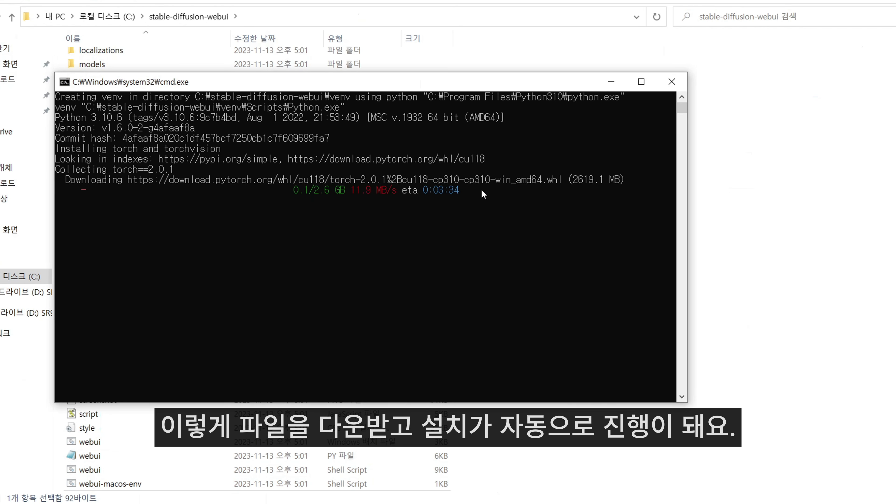
pyautogui.click(447, 208)
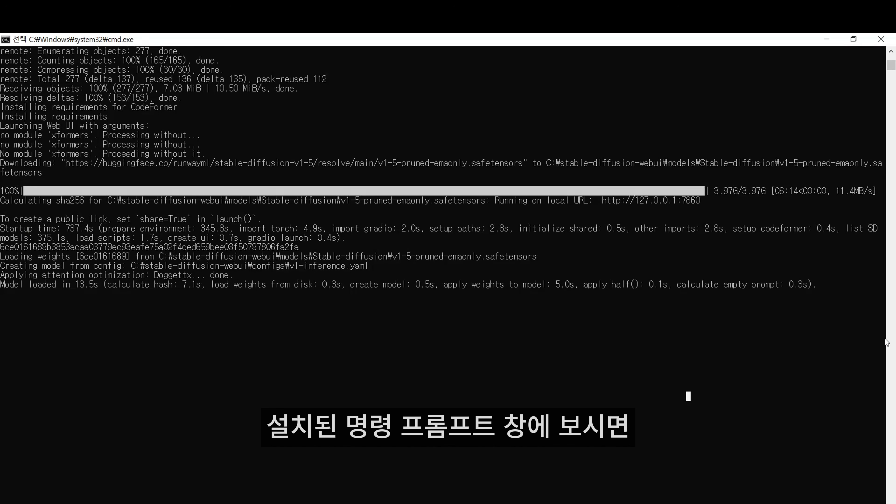
pyautogui.moveTo(492, 203); pyautogui.dragTo(512, 206)
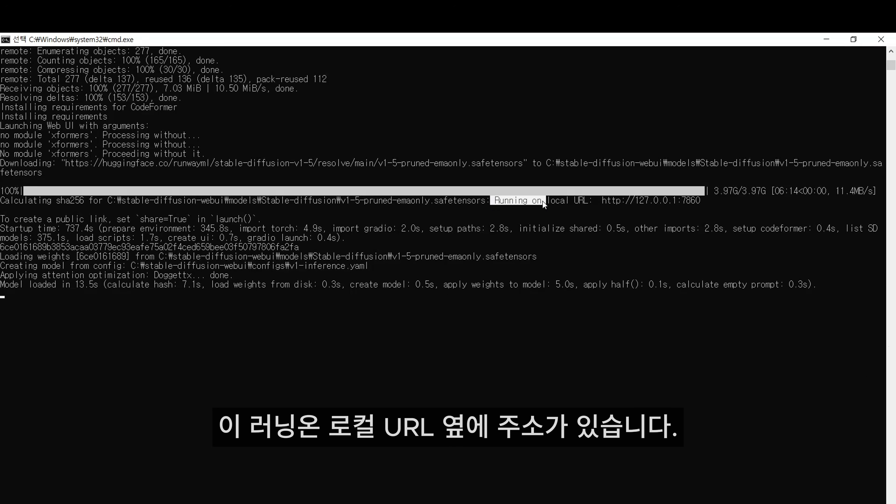
pyautogui.moveTo(602, 204); pyautogui.dragTo(700, 204)
pyautogui.hotkey('ctrl', 'c')
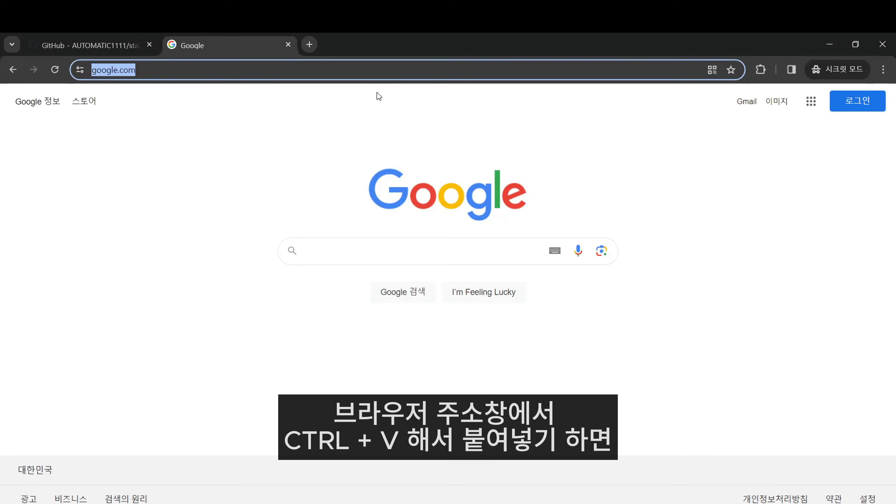
pyautogui.hotkey('ctrl', 'v')
pyautogui.press('Return')
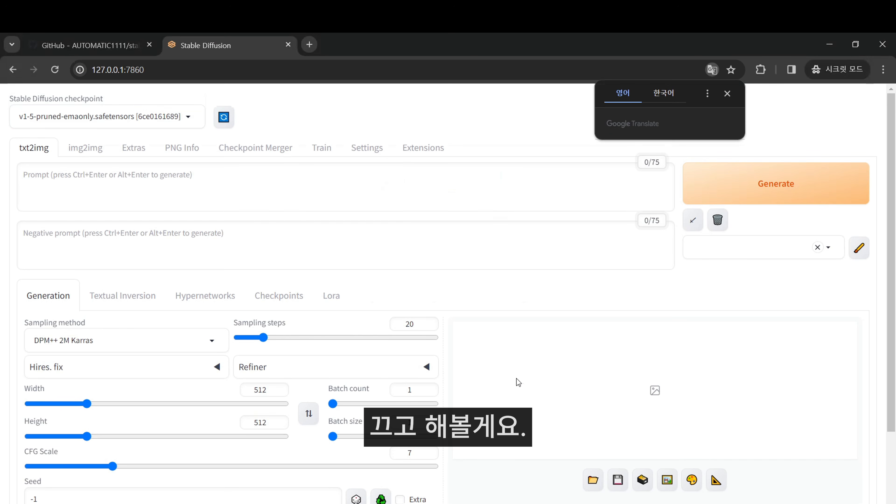
# Step: Close the Stable Diffusion browser tab and stop the web UI process in the command window
pyautogui.click(281, 35)
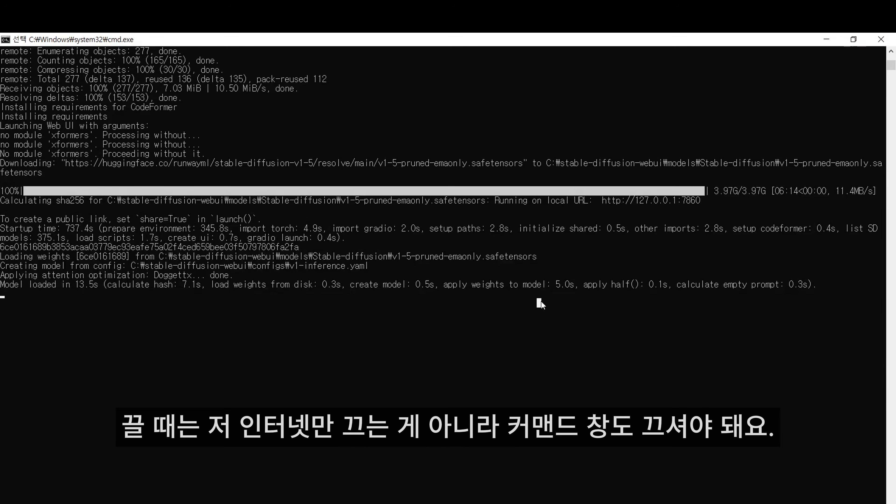
pyautogui.moveTo(458, 39); pyautogui.dragTo(456, 187)
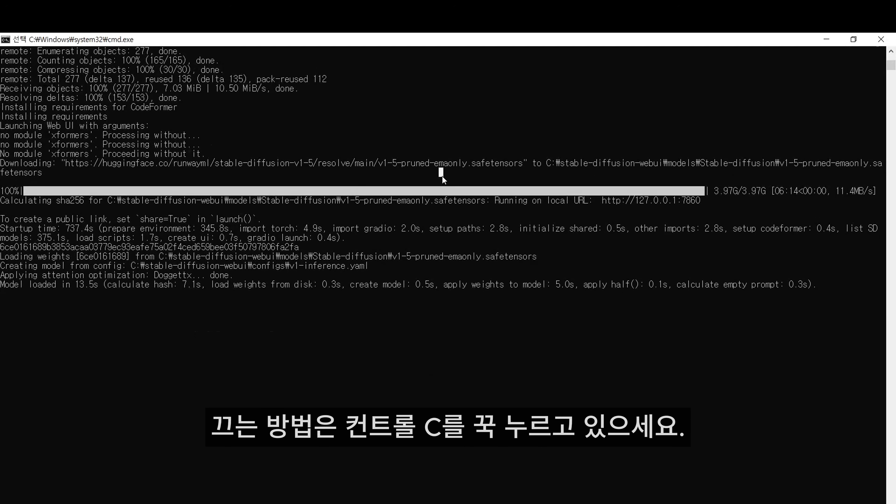
pyautogui.hotkey('ctrl', 'c')
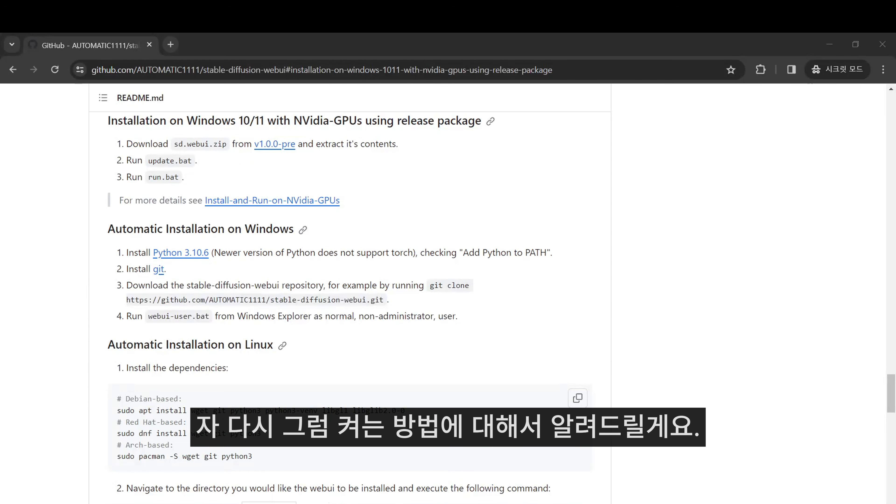
# Step: Reopen the stable-diffusion-webui folder on the C: drive in File Explorer and locate the webui-user Windows batch file
pyautogui.moveTo(242, 503)
pyautogui.click(369, 477)
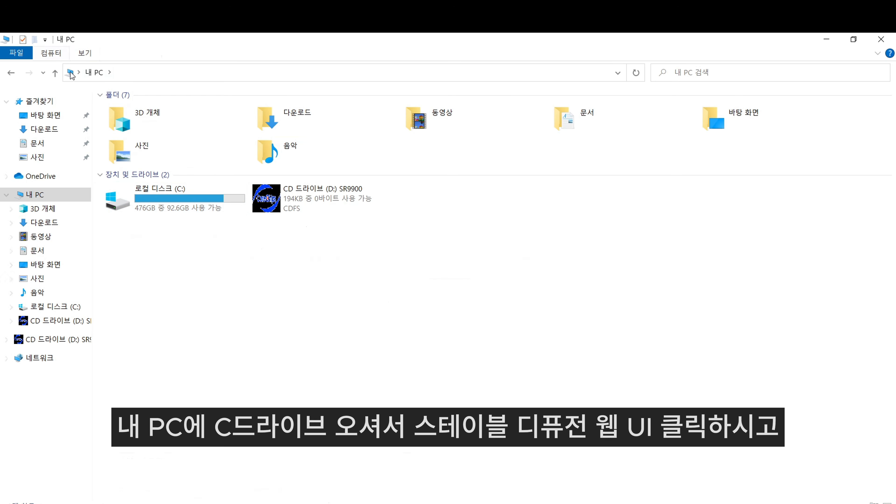
pyautogui.doubleClick(216, 208)
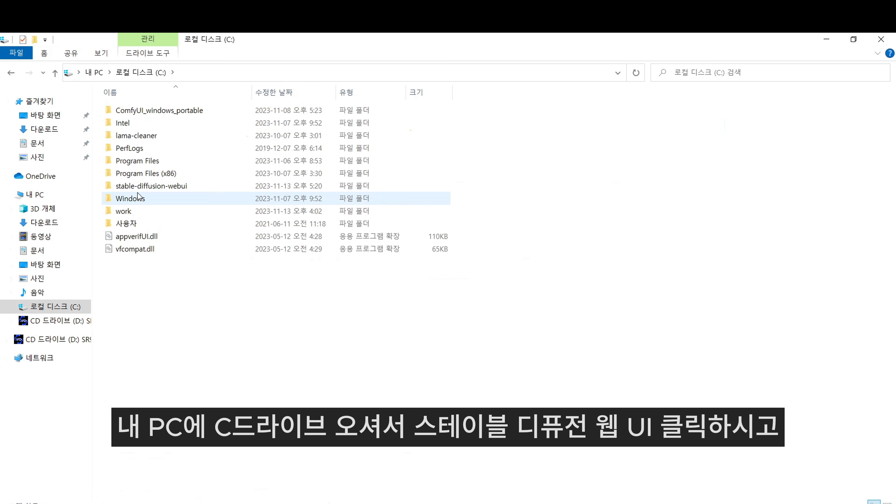
pyautogui.click(135, 187)
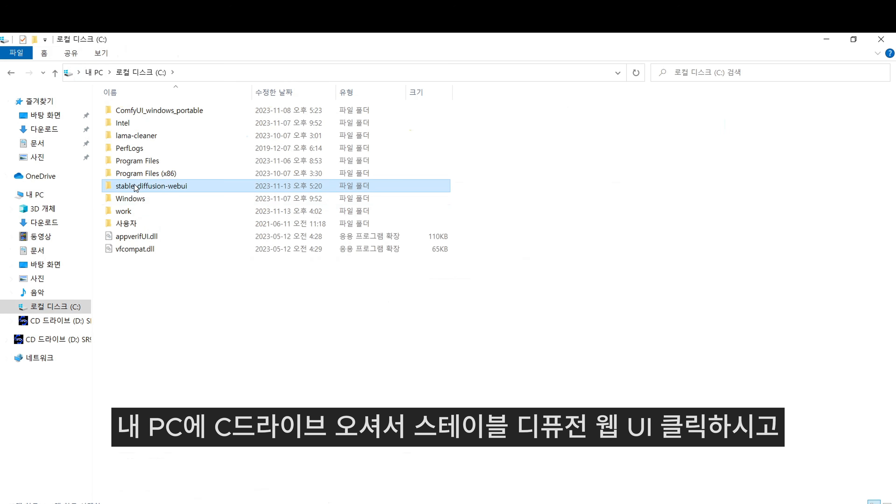
pyautogui.doubleClick(168, 190)
pyautogui.scroll(-10, 364, 240)
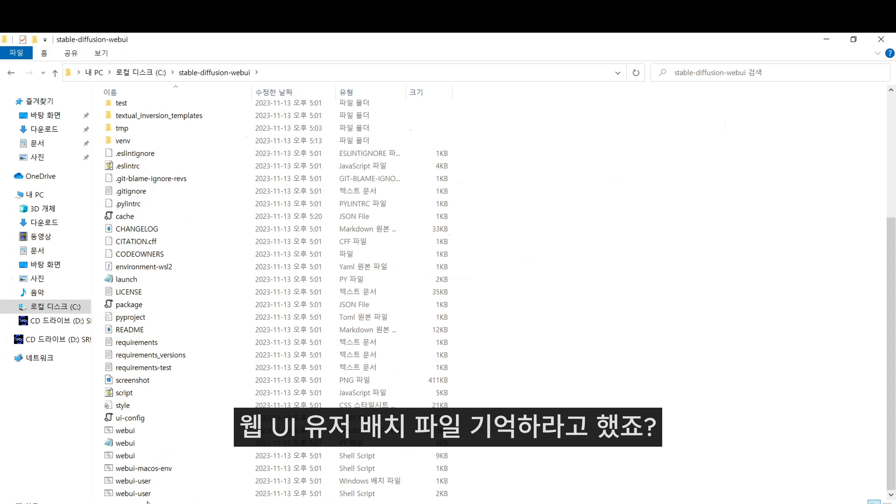
# Step: Run the webui-user Windows batch file to relaunch the Stable Diffusion web UI in the browser
pyautogui.click(134, 480)
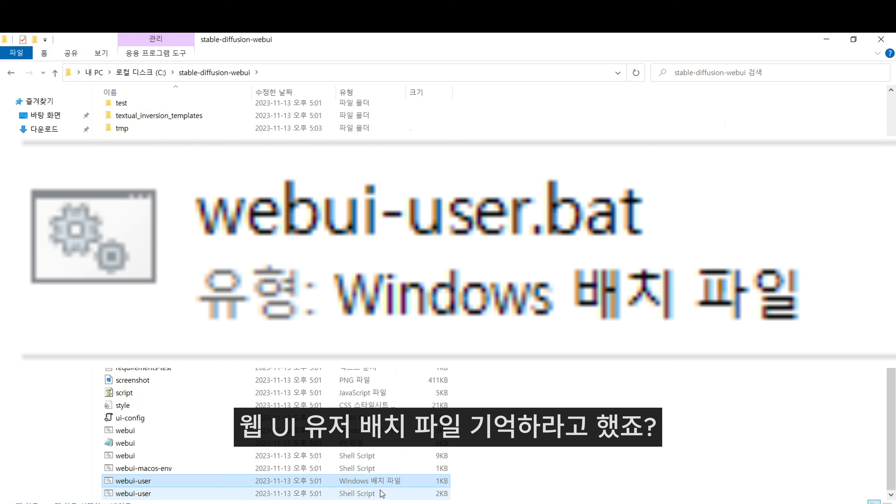
pyautogui.doubleClick(161, 481)
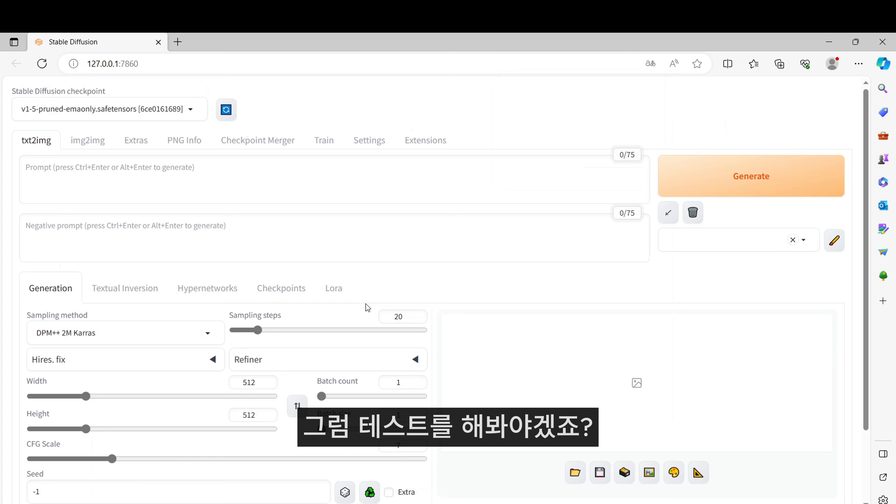
# Step: Generate a test image with the v1-5-pruned-emaonly.safetensors checkpoint from the prompt "1boy, eating steak, restaurant"
pyautogui.click(402, 186)
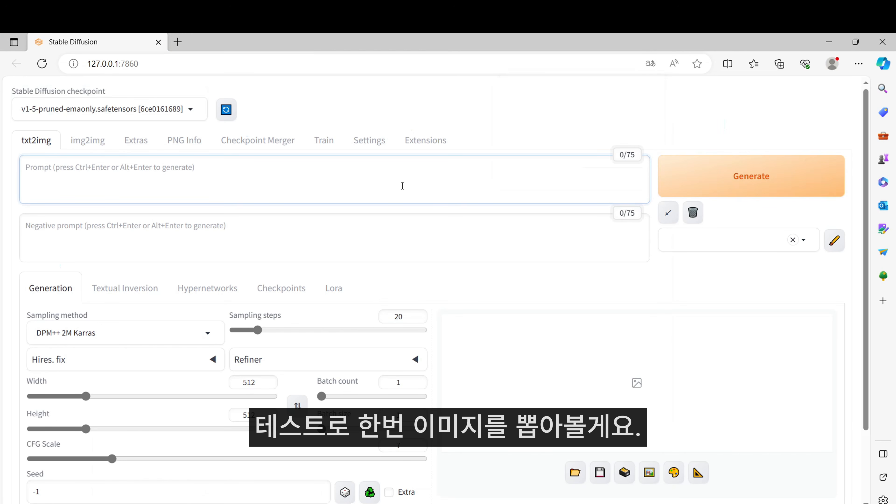
pyautogui.click(176, 109)
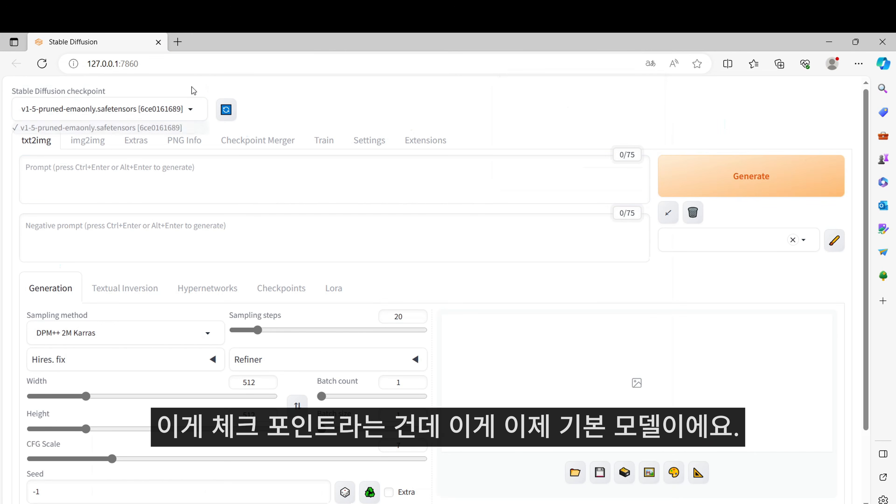
pyautogui.click(165, 107)
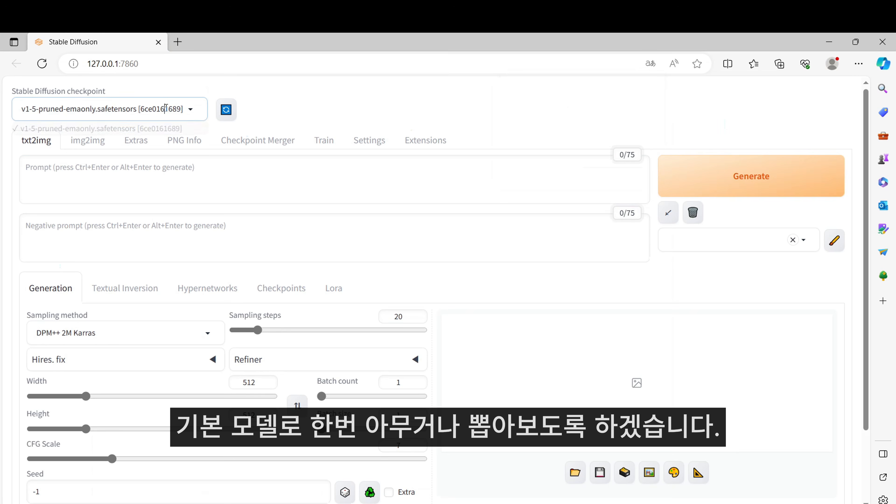
pyautogui.click(163, 177)
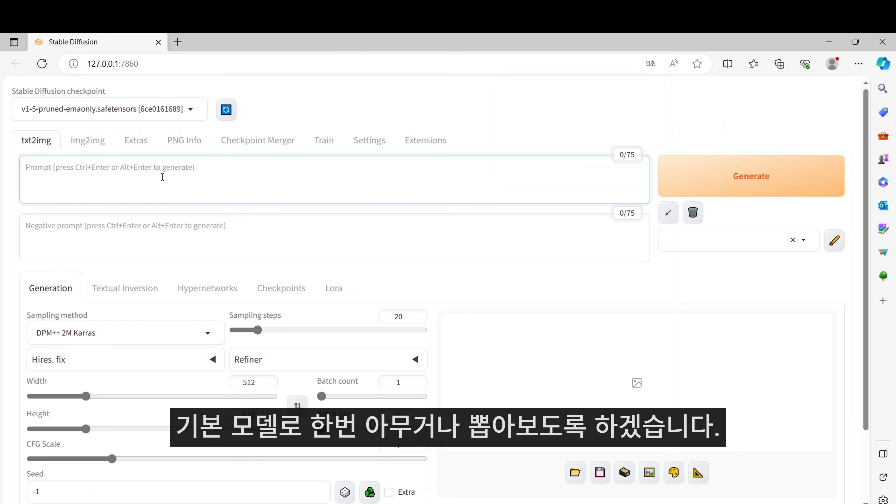
pyautogui.write('1boy, eating')
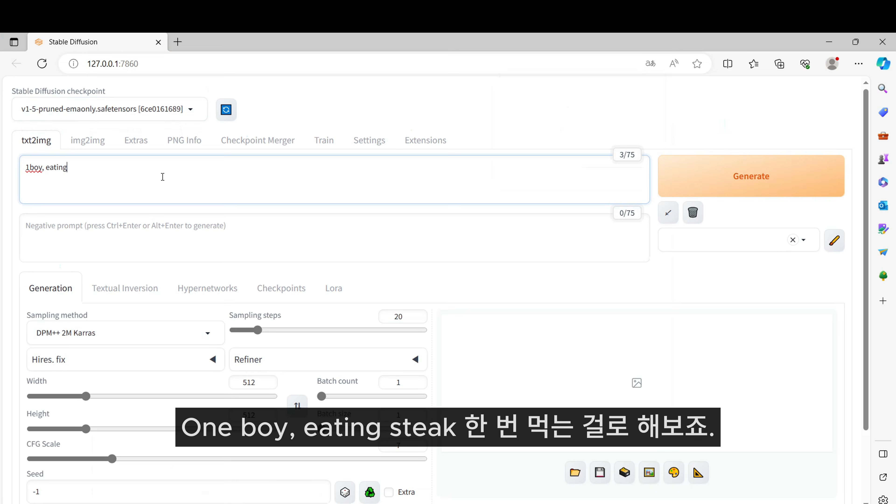
pyautogui.write(' steak, restaurant')
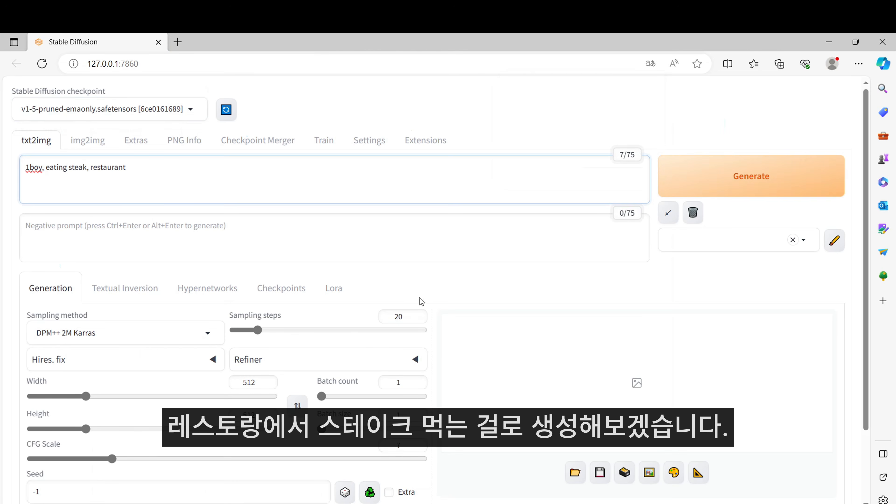
pyautogui.click(734, 176)
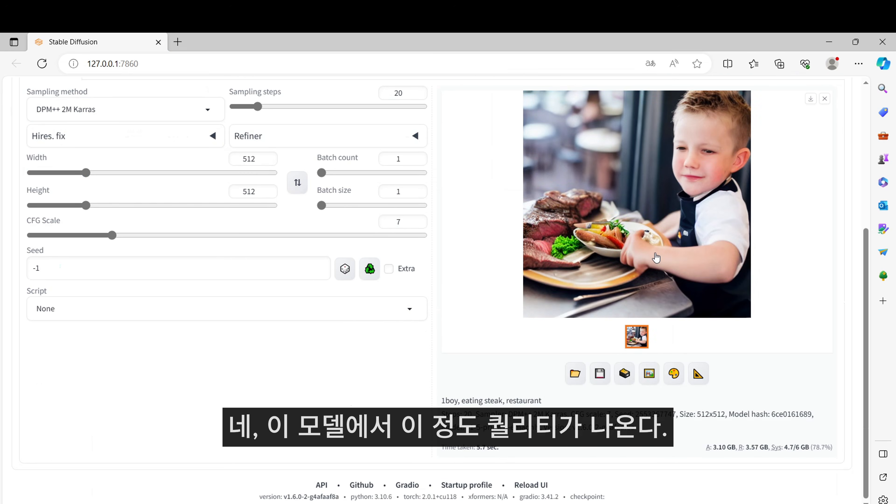
# Step: Review the generated image, the positive and negative prompt fields, and the generation settings on the txt2img page
pyautogui.scroll(4, 286, 181)
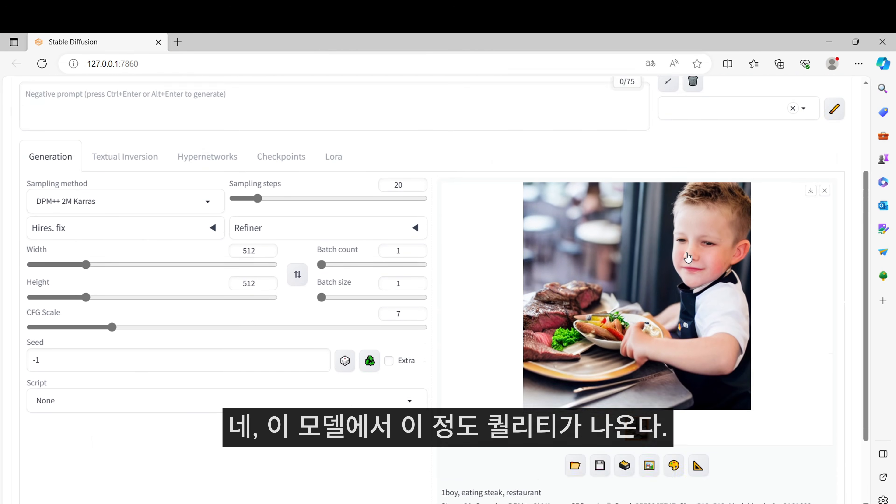
pyautogui.scroll(2, 714, 362)
pyautogui.scroll(1, 762, 398)
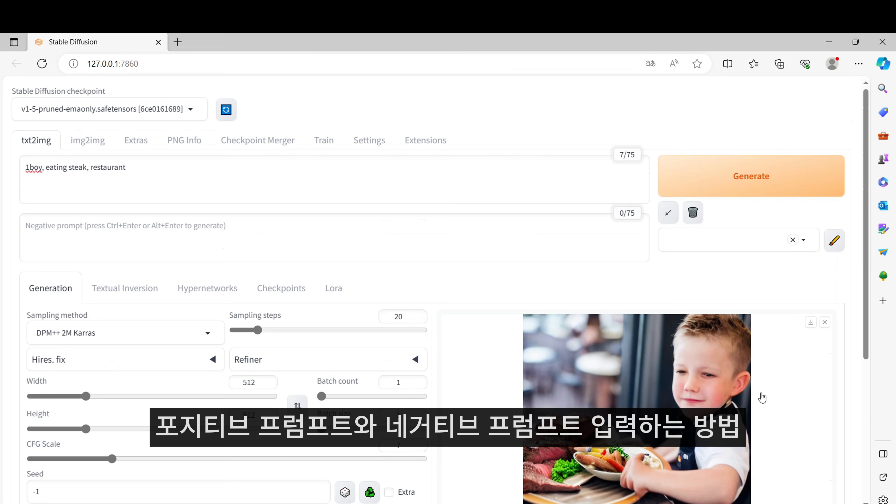
pyautogui.click(462, 199)
pyautogui.click(469, 225)
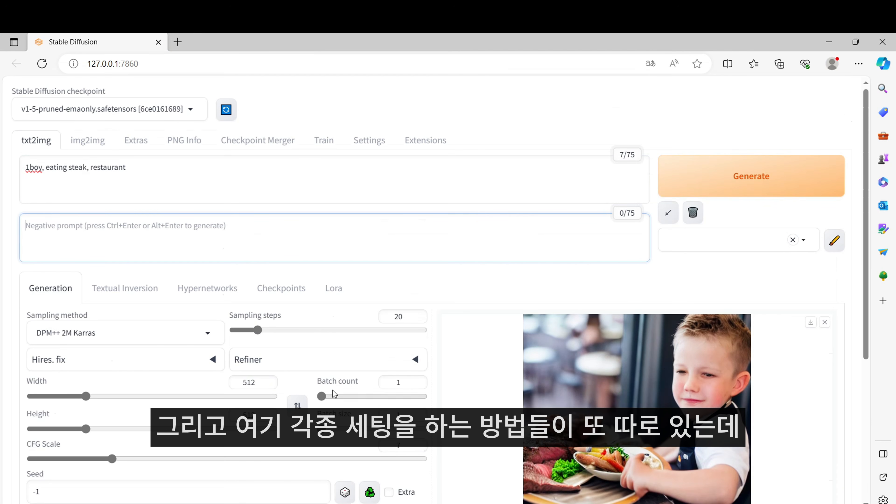
pyautogui.scroll(-4, 326, 369)
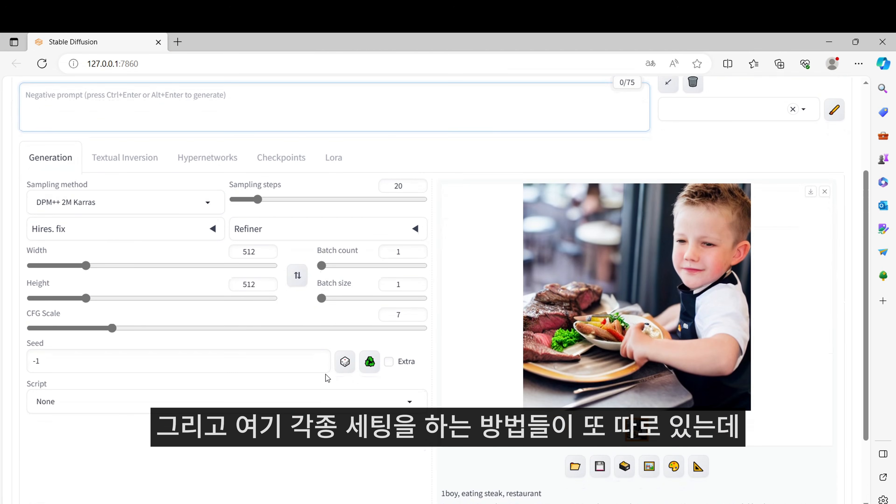
pyautogui.scroll(4, 331, 374)
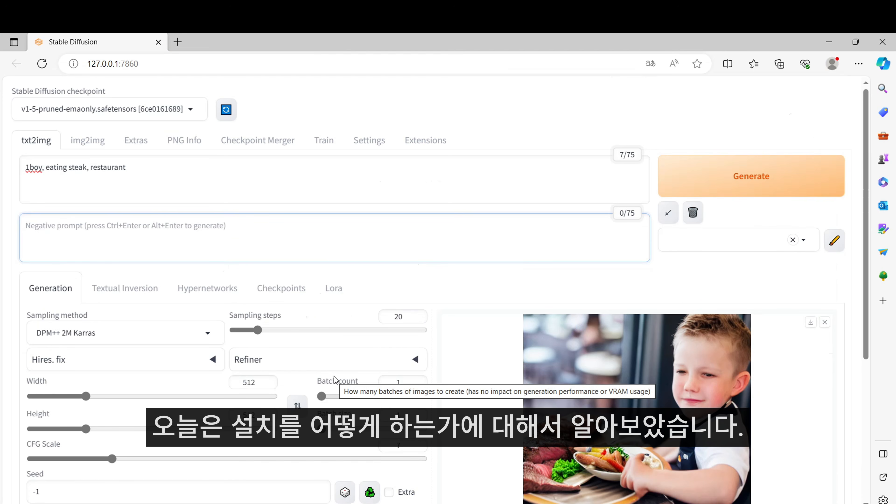